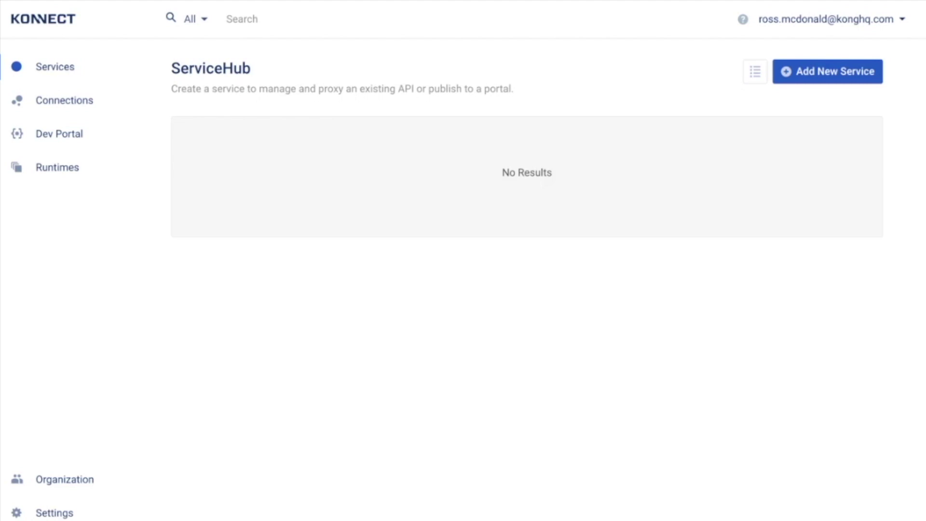
Open the Runtime Manager to view the two connected runtime hosts
left_click(69, 179)
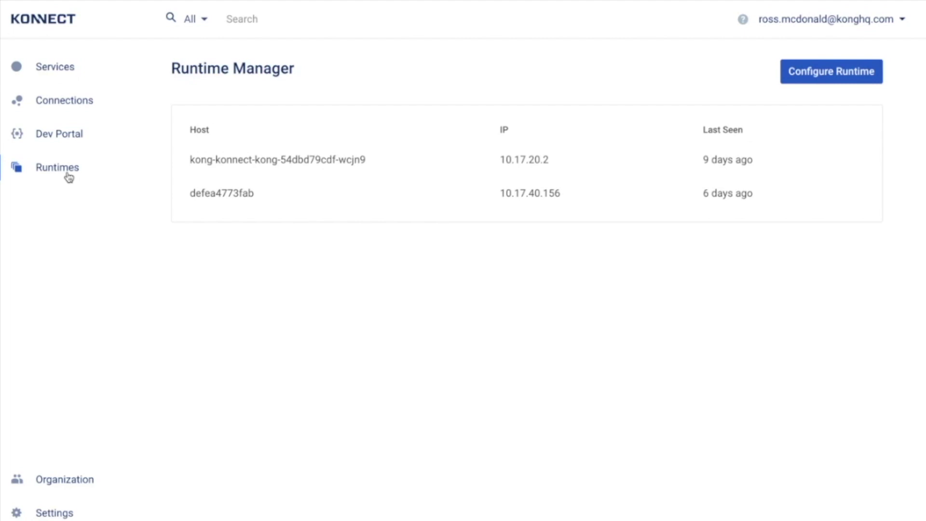
Open the Configure New Runtime page showing the Docker Quick Setup script
left_click(813, 73)
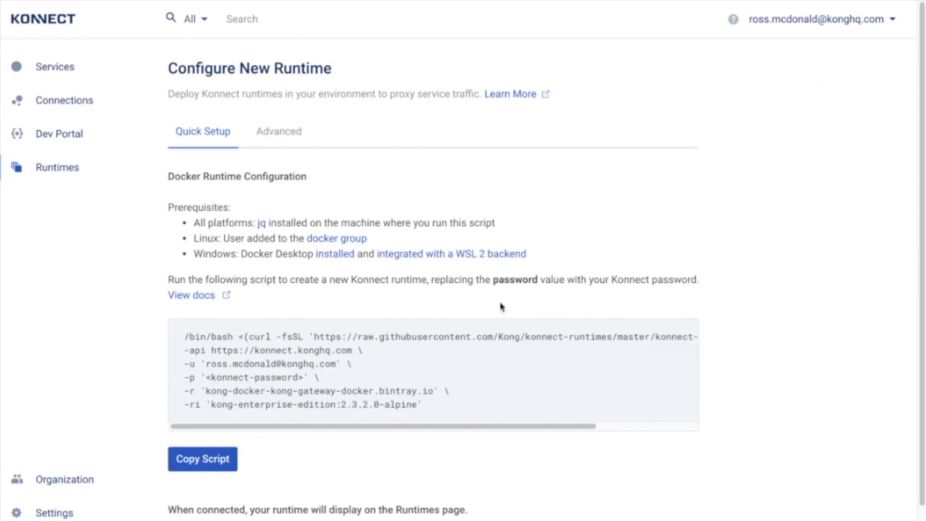
Run the copied Docker quick-setup script in Terminal to pull the Kong image
left_click(195, 466)
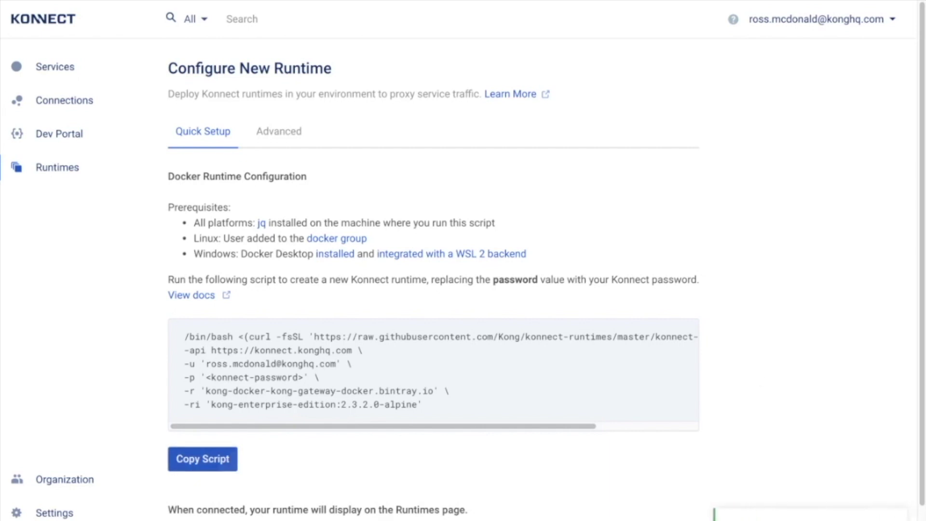
key("ctrl+Right")
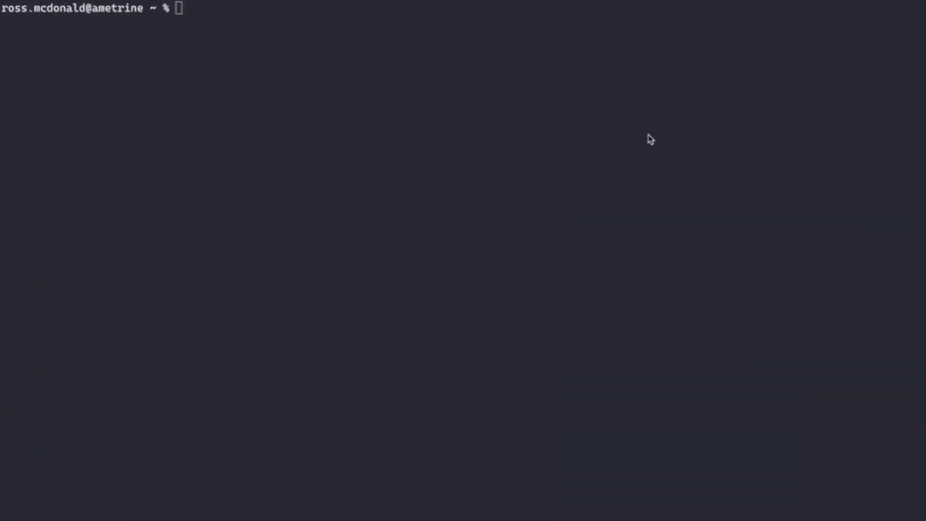
key("super+v")
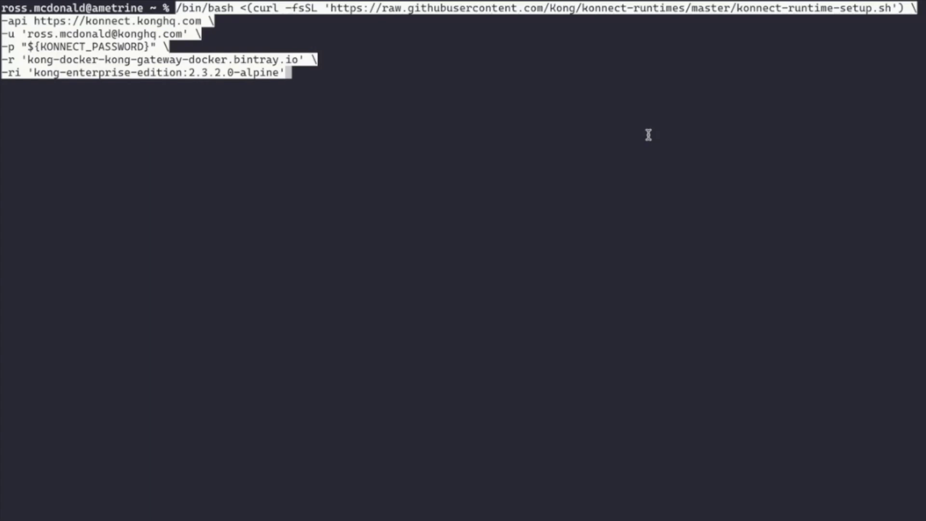
key("Return")
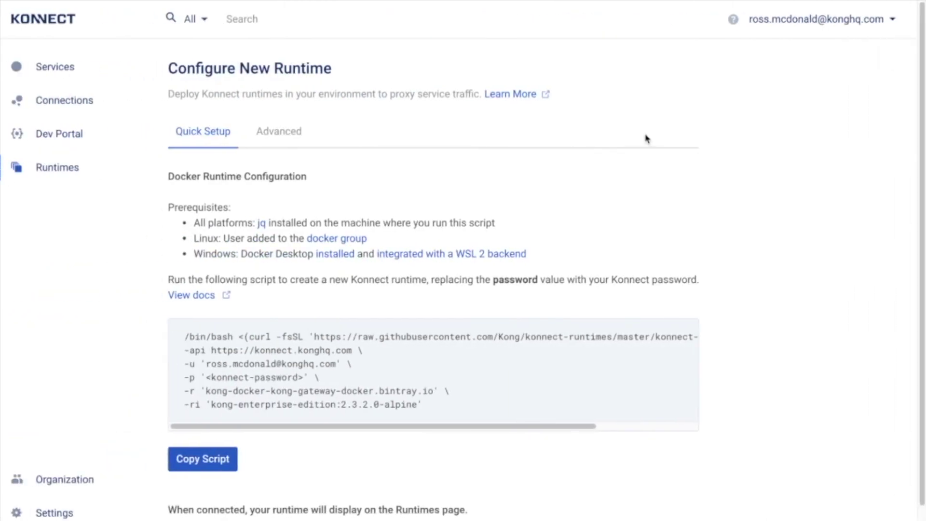
Review the Advanced settings, finish setup, and confirm runtime cab7f923d14a shows seen Just now
left_click(283, 132)
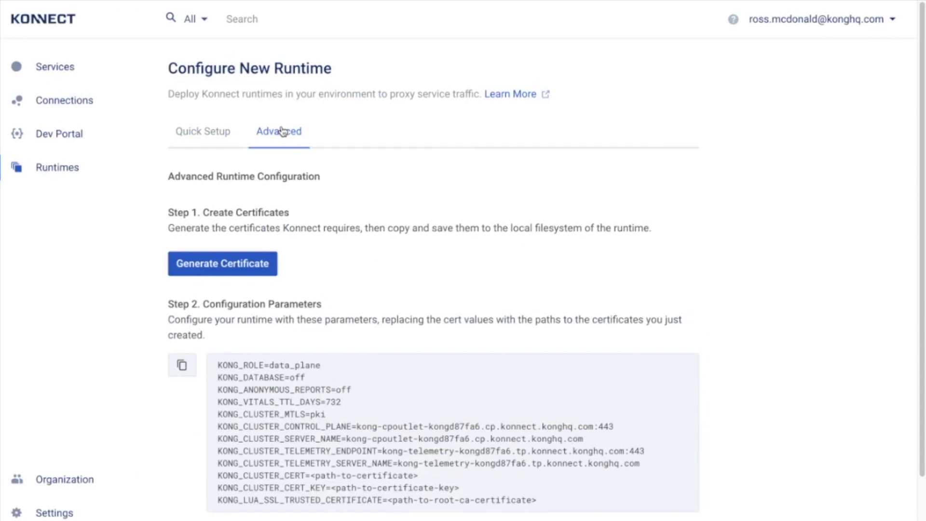
scroll(288, 133, "down", 2)
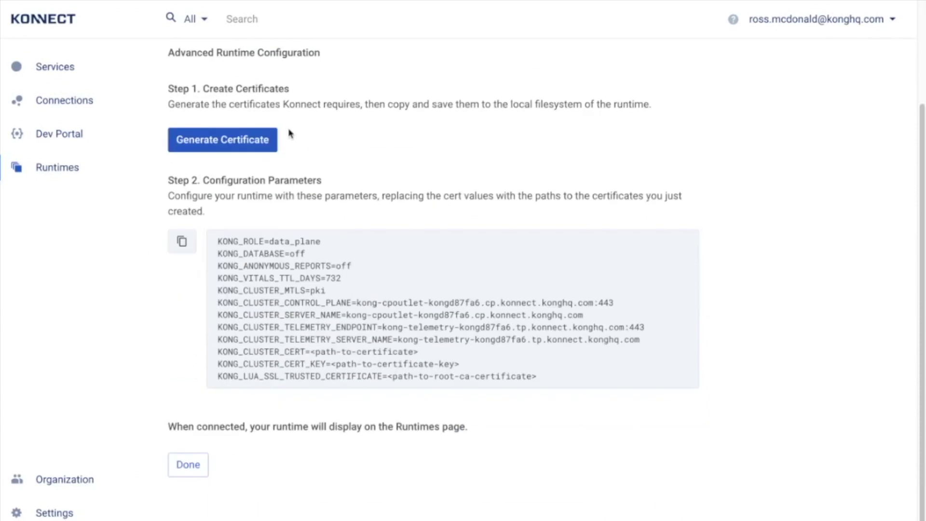
left_click(187, 471)
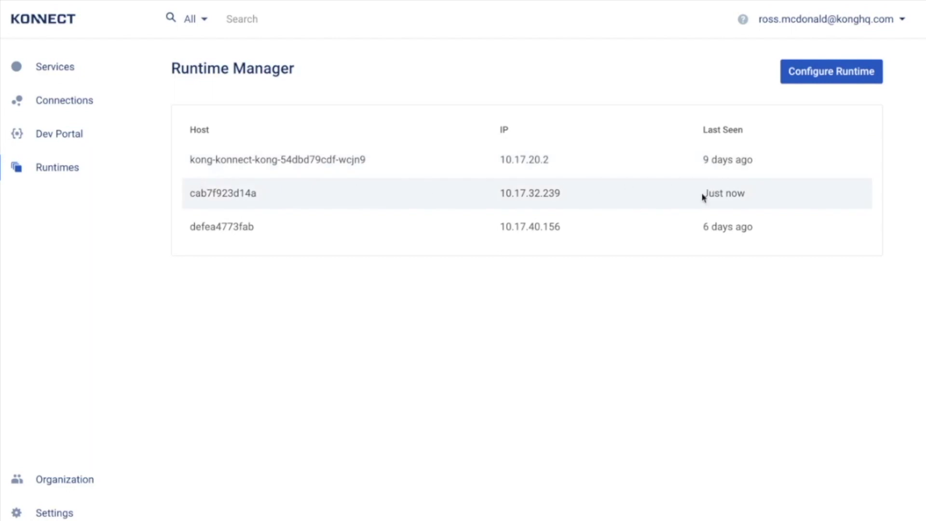
left_click_drag(702, 196, 766, 202)
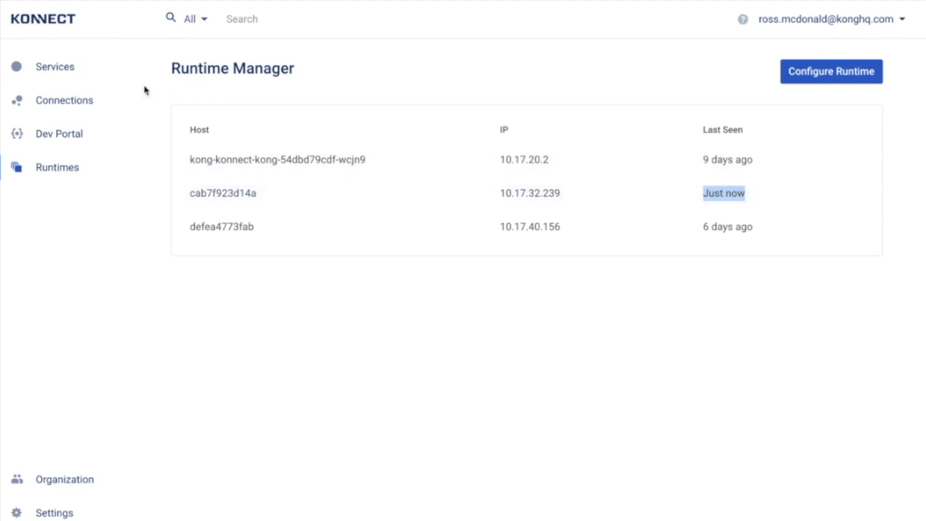
left_click(92, 76)
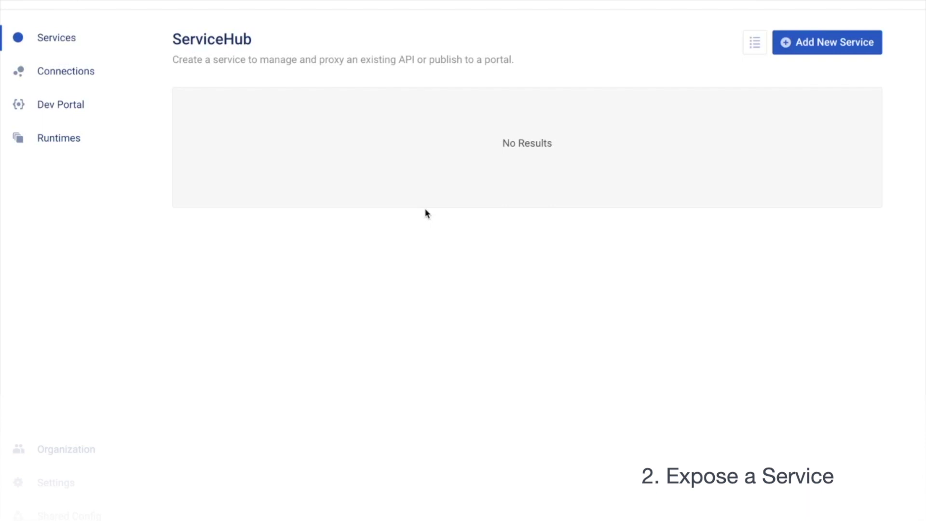
Add ServiceHub service 'Accounts' with version name v6 and description 'The accounts service'
left_click(805, 44)
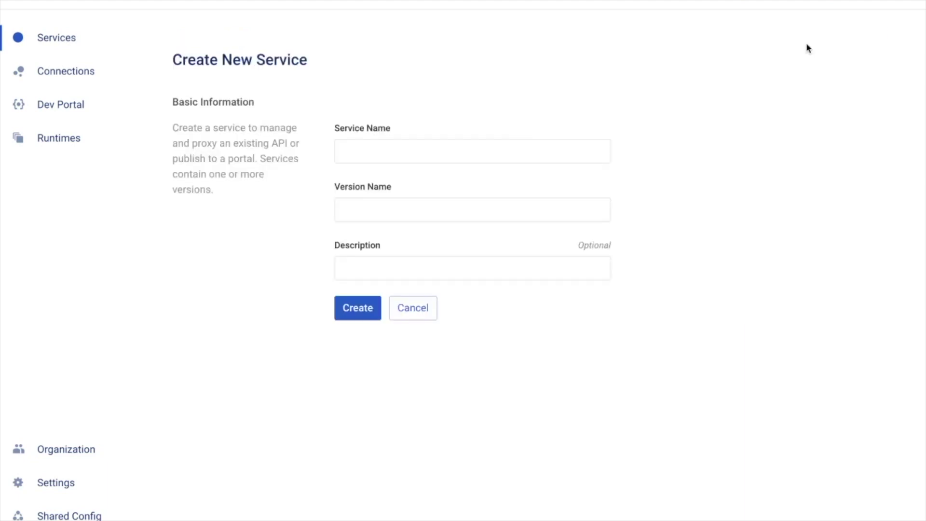
left_click(513, 142)
type("Accounts")
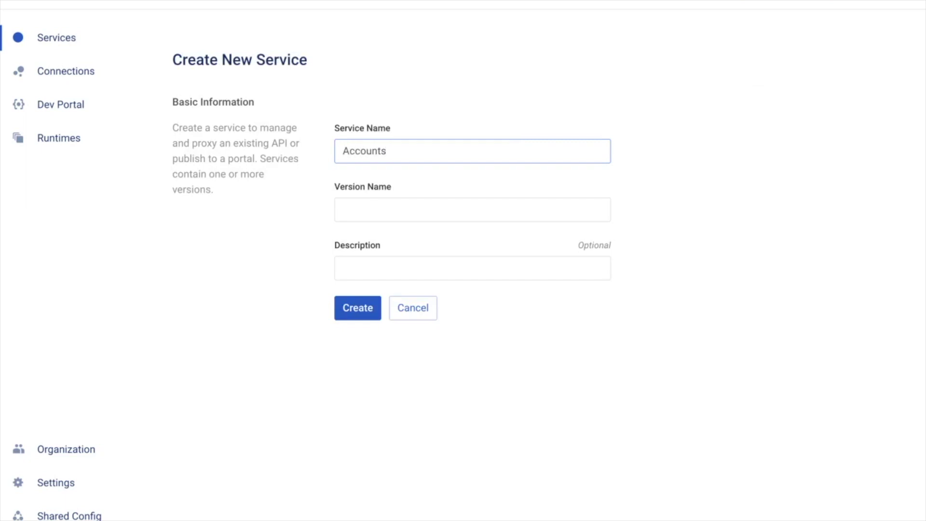
key("Tab")
type("v6")
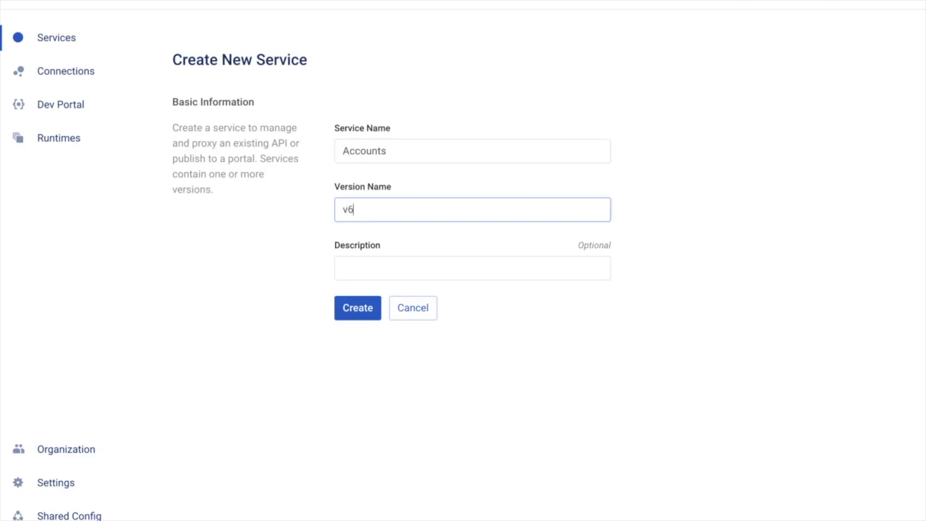
key("Tab")
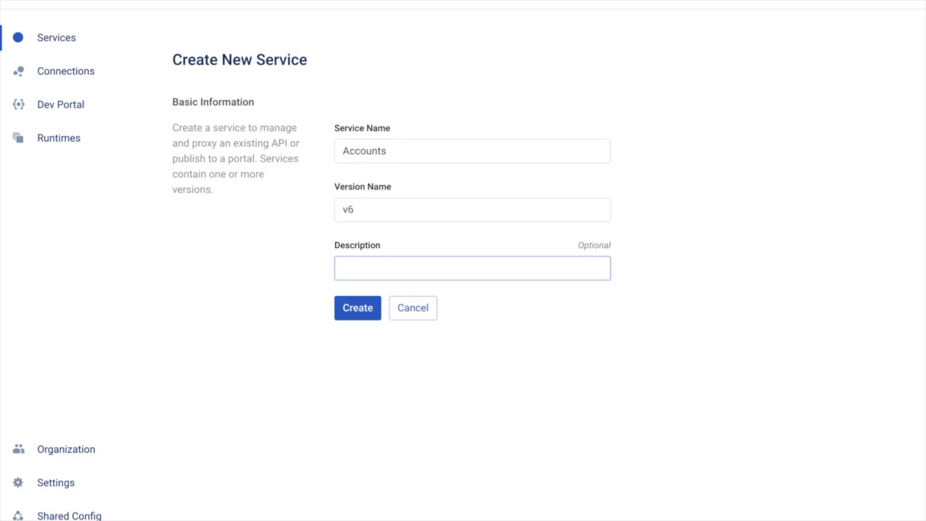
type("Th")
type("e accounts service")
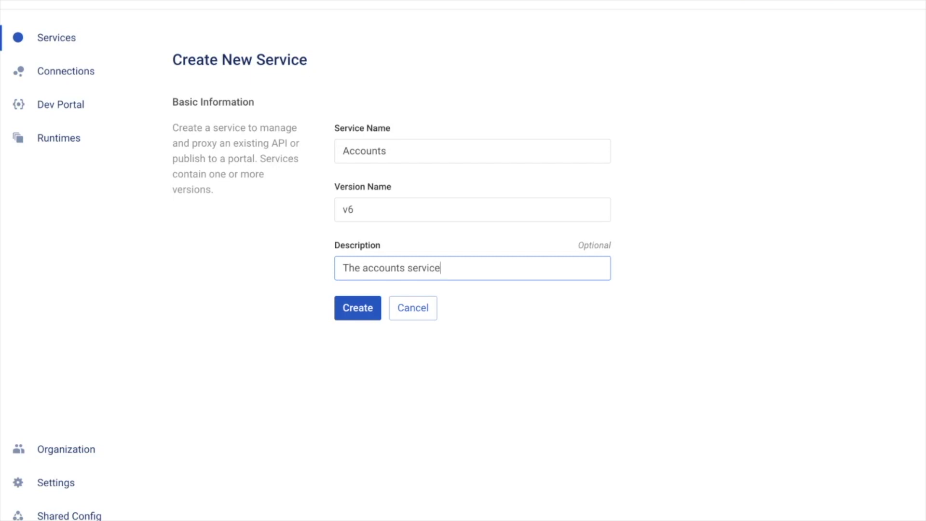
left_click(365, 305)
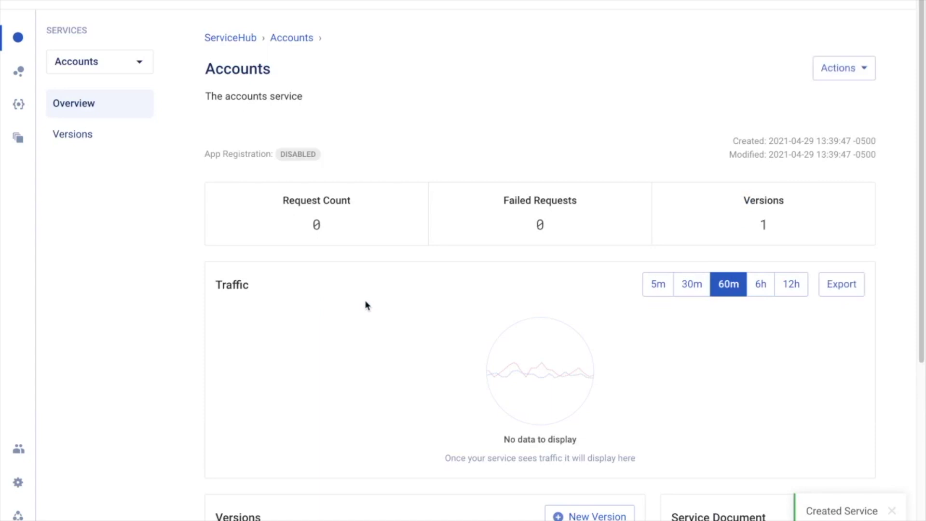
scroll(373, 309, "down", 2)
scroll(376, 311, "down", 1)
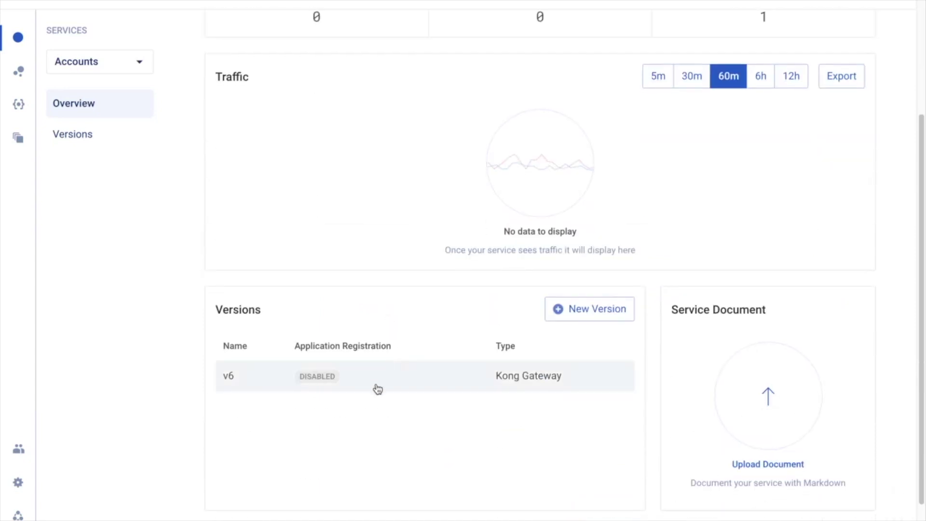
left_click(377, 389)
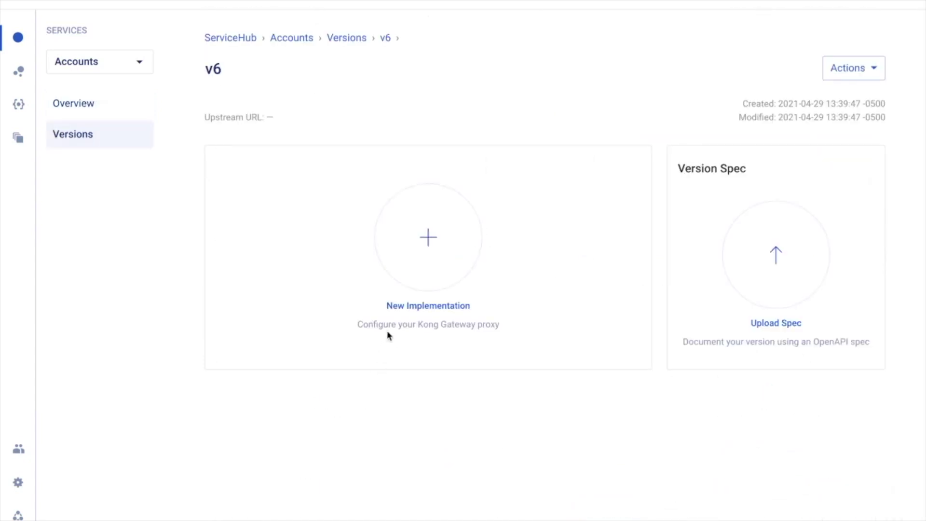
left_click(418, 253)
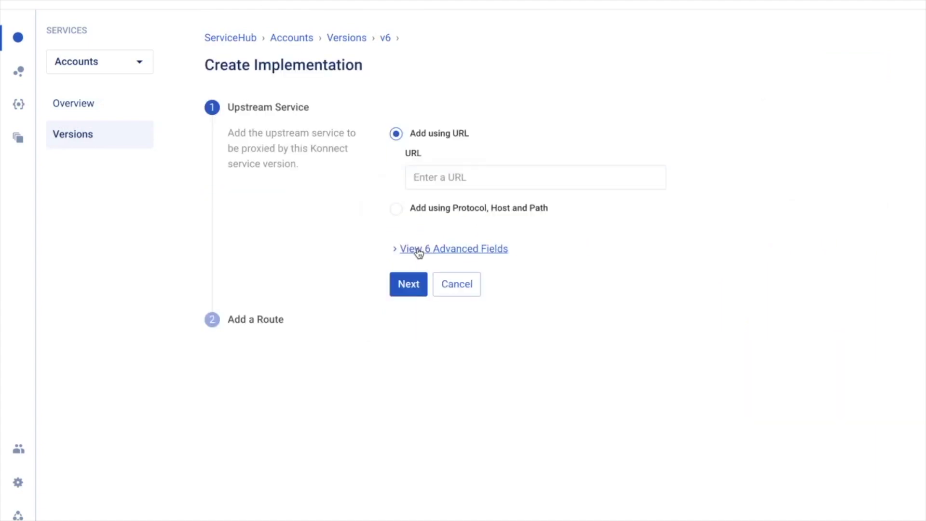
left_click(465, 176)
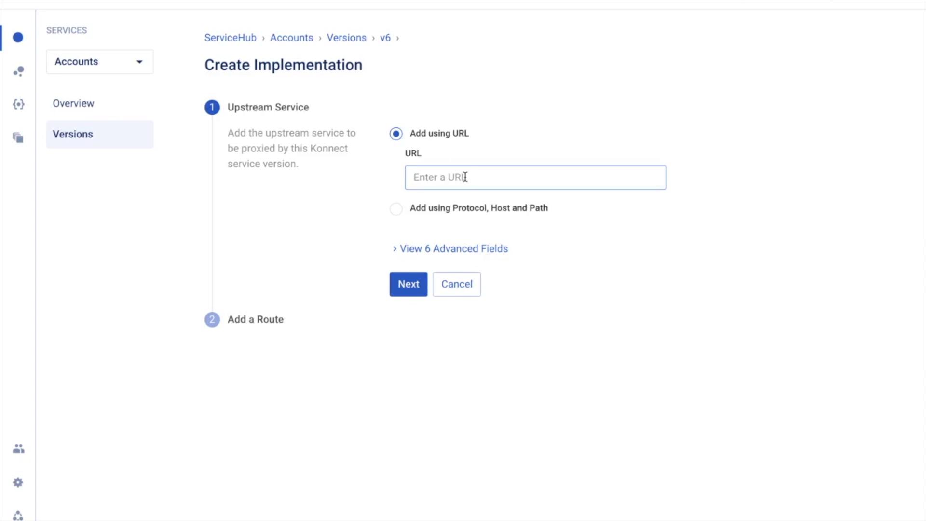
type("http")
type("://httpbin.")
type("org/request")
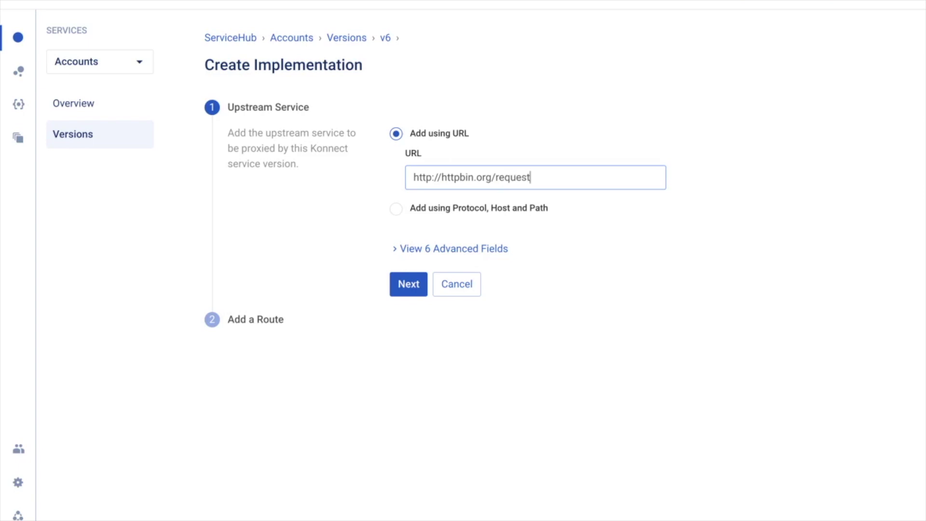
left_click(404, 282)
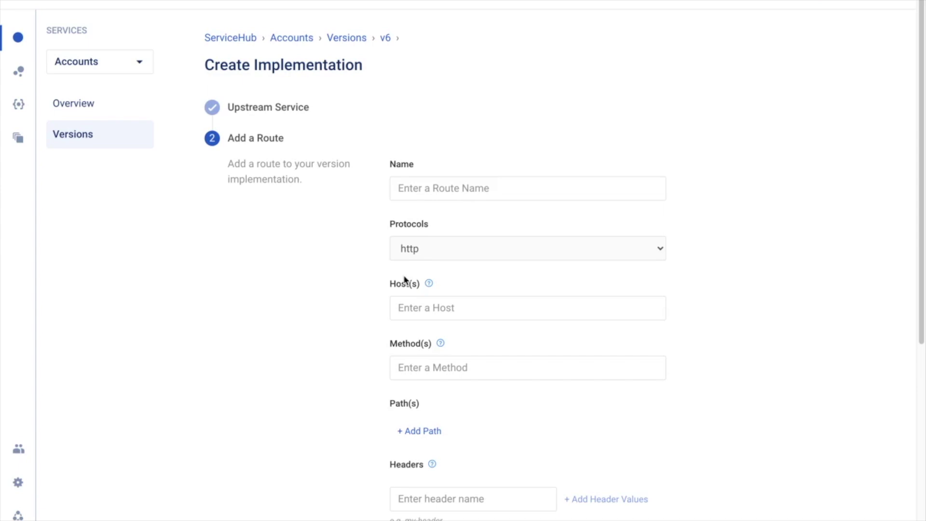
scroll(404, 282, "down", 2)
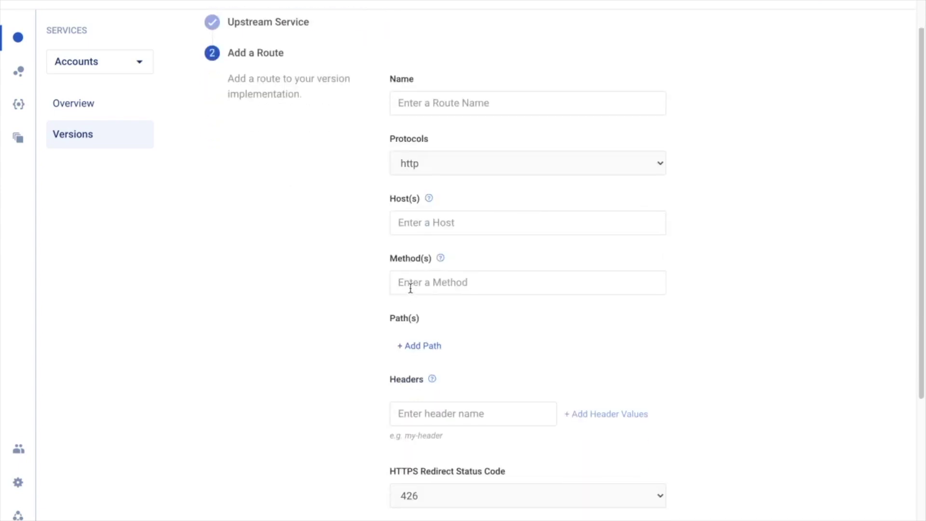
Give the v6 implementation an http route on path /accounts and create it
left_click(420, 342)
left_click(421, 345)
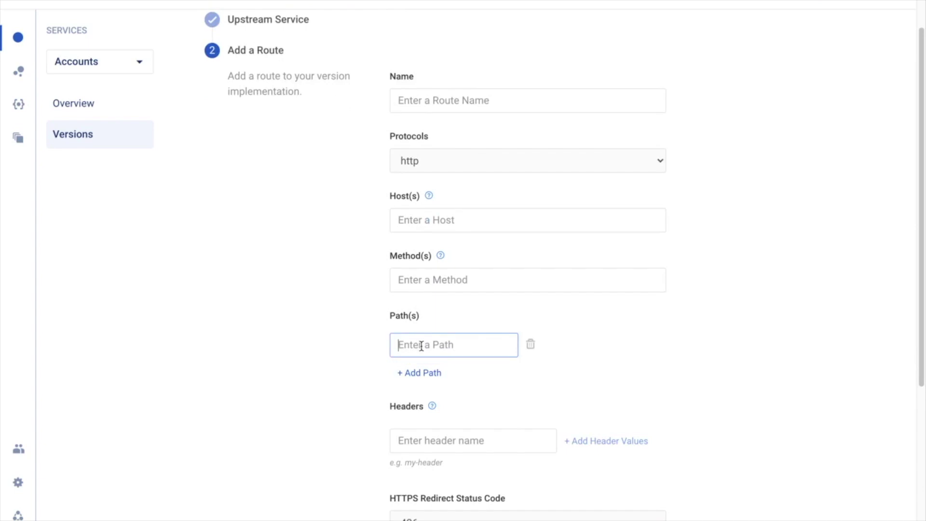
type("/accounts")
scroll(439, 350, "down", 1)
scroll(438, 354, "down", 4)
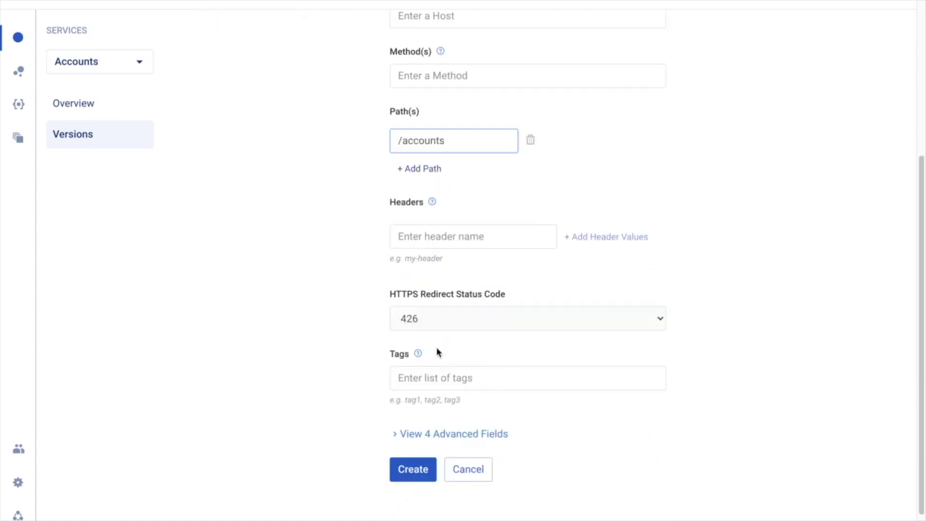
left_click(417, 477)
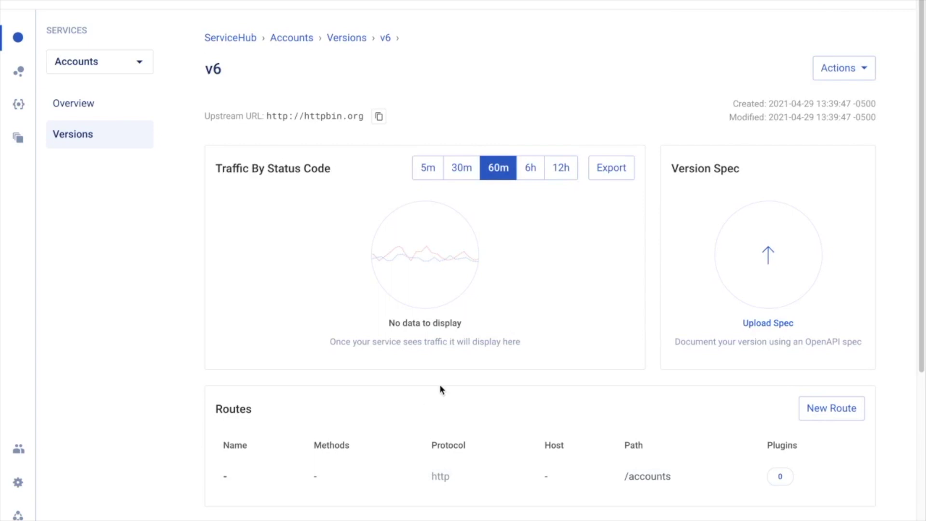
scroll(440, 389, "down", 3)
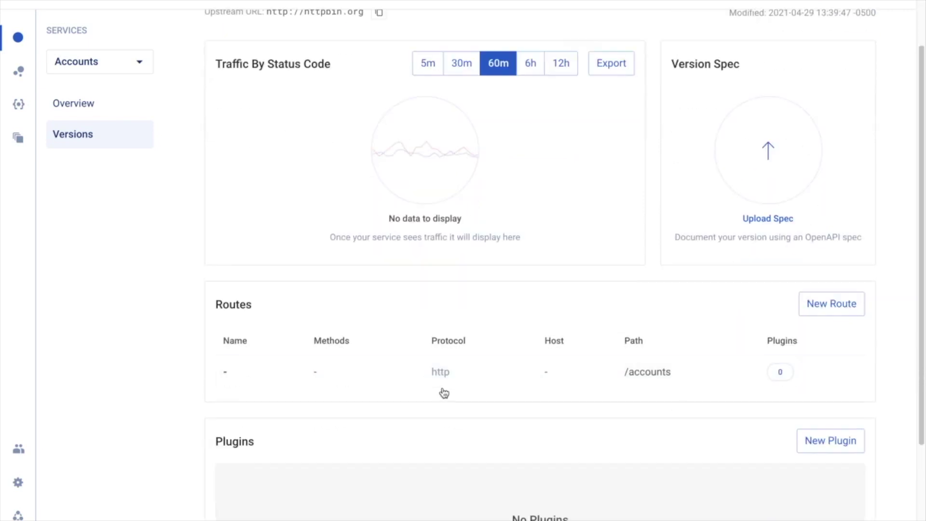
scroll(443, 393, "up", 2)
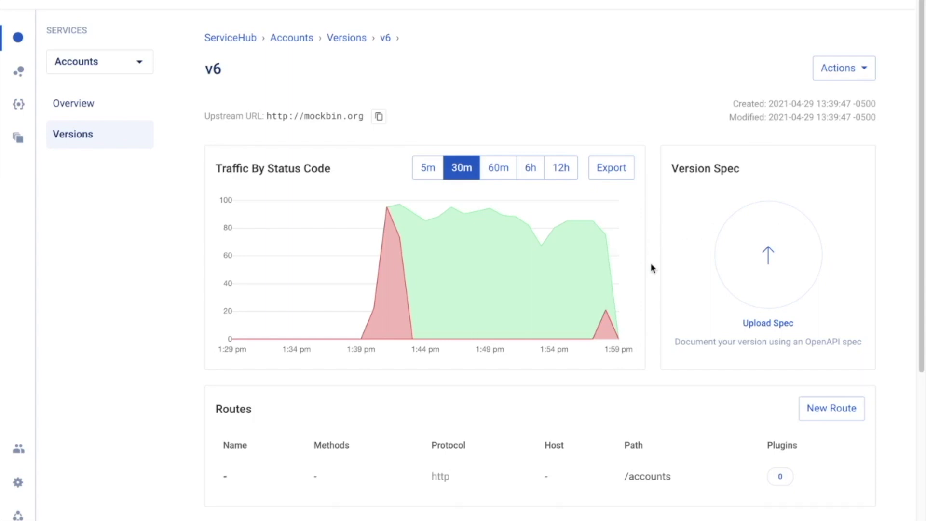
scroll(652, 268, "down", 5)
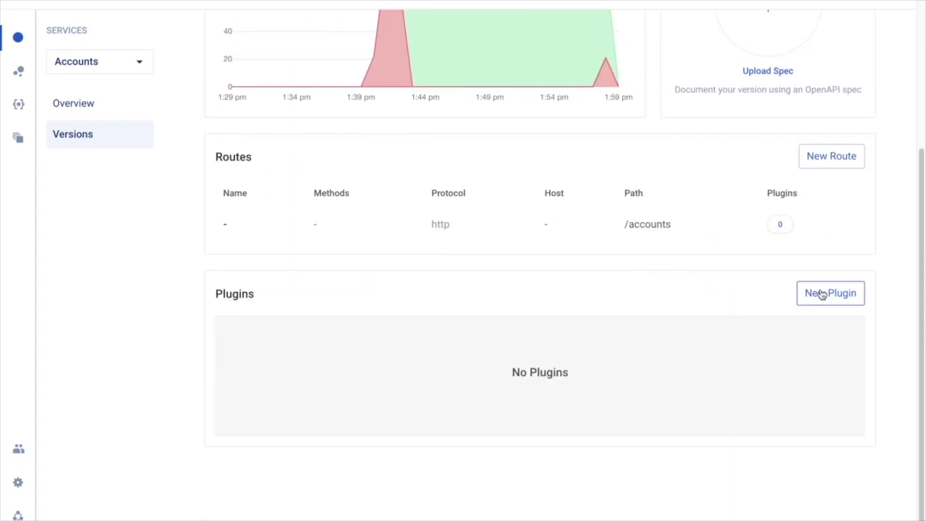
Open the plugin catalog from the v6 version's Plugins section
left_click(822, 294)
scroll(822, 294, "down", 3)
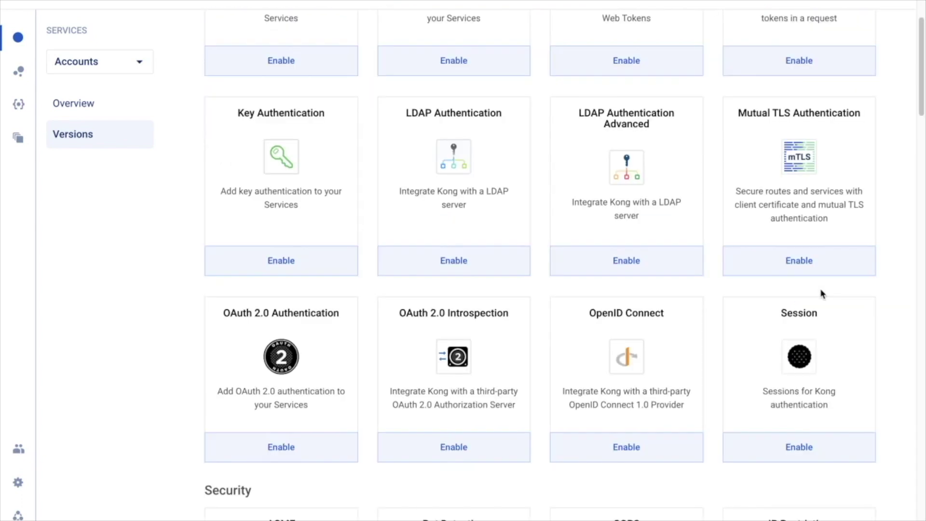
scroll(821, 294, "up", 4)
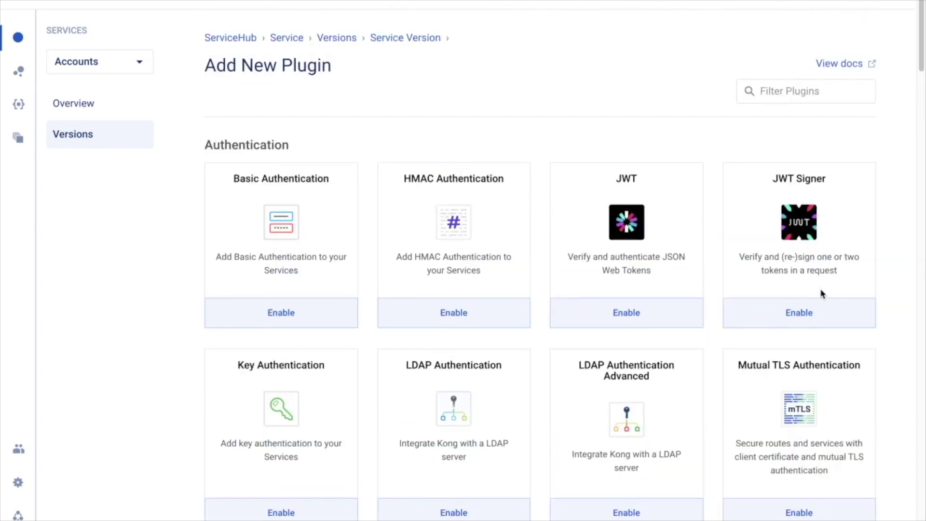
Filter the plugins for 'rate' and enable the Rate Limiting plugin
left_click(801, 94)
type("rat")
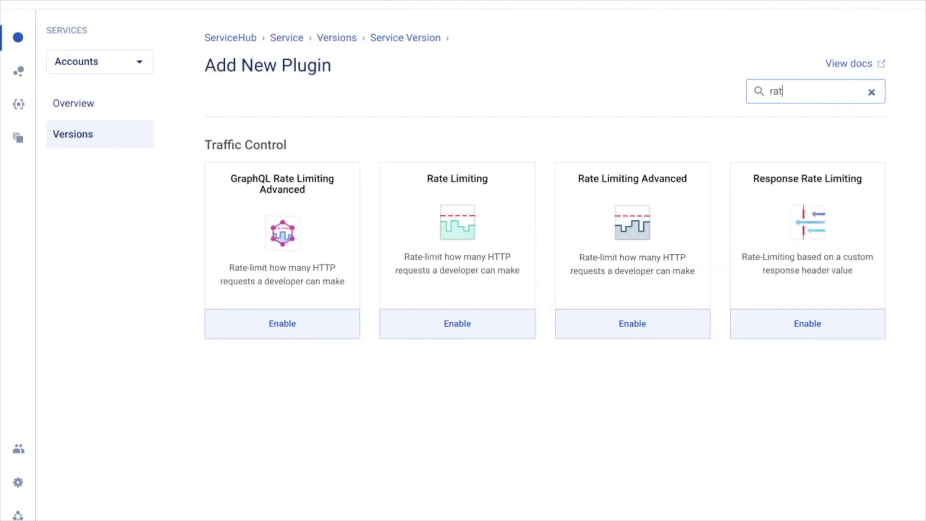
type("e")
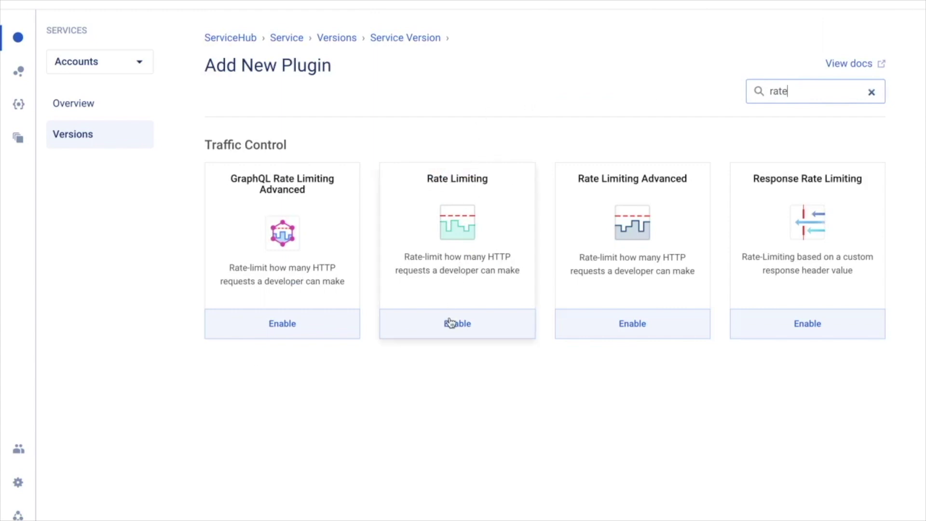
left_click(451, 323)
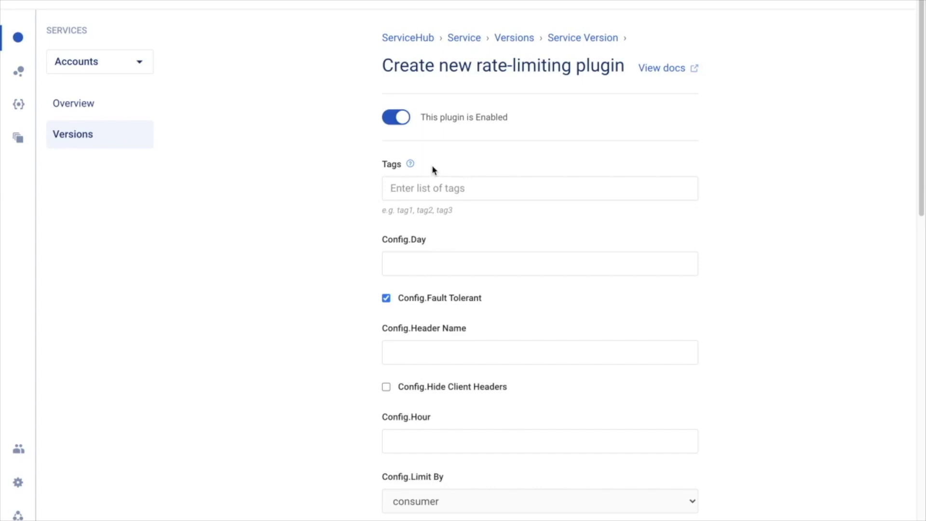
scroll(432, 169, "down", 1)
scroll(437, 169, "down", 1)
scroll(470, 285, "down", 1)
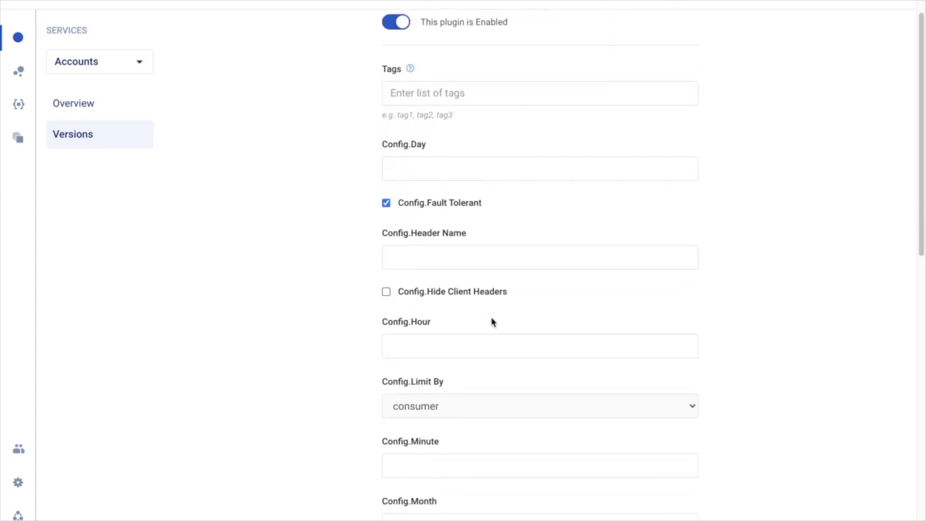
scroll(491, 320, "down", 1)
Create the Rate Limiting plugin with Config.Minute 10 and Config.Policy local
left_click(473, 426)
type("10")
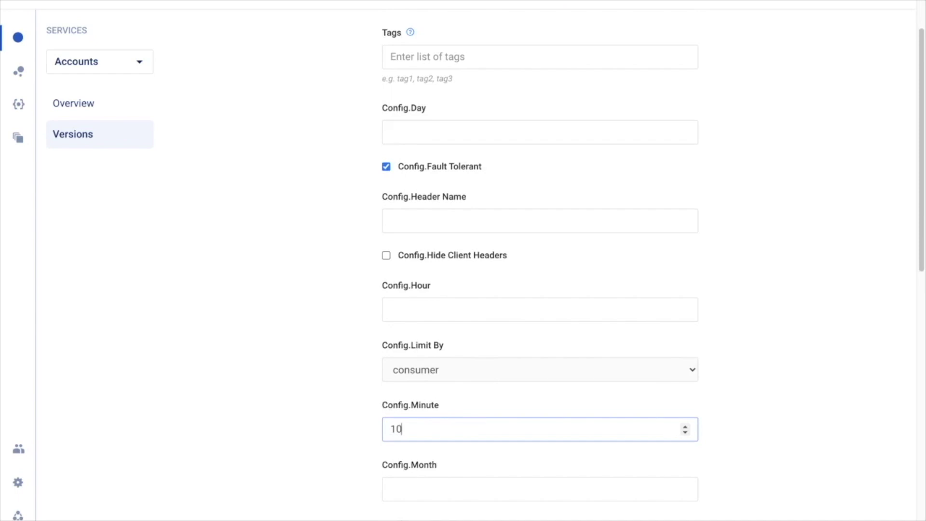
scroll(471, 427, "down", 3)
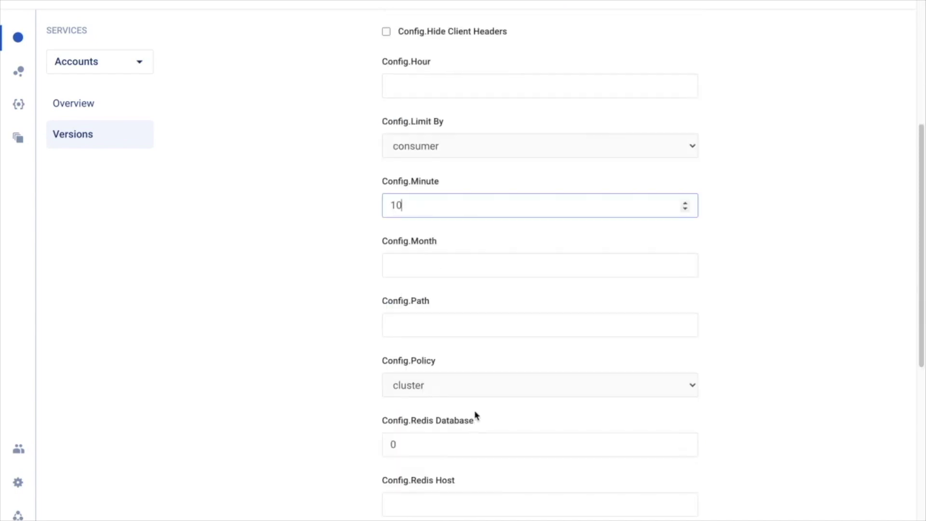
left_click(479, 390)
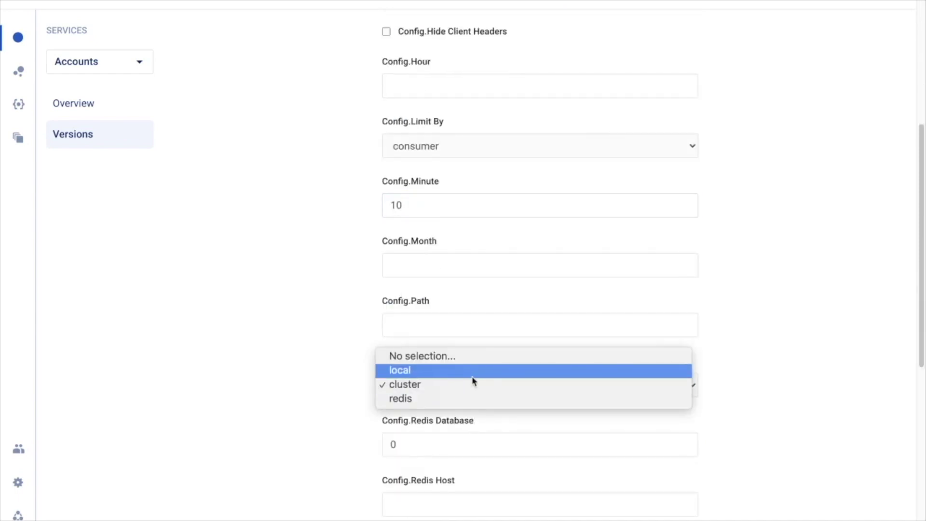
left_click(473, 371)
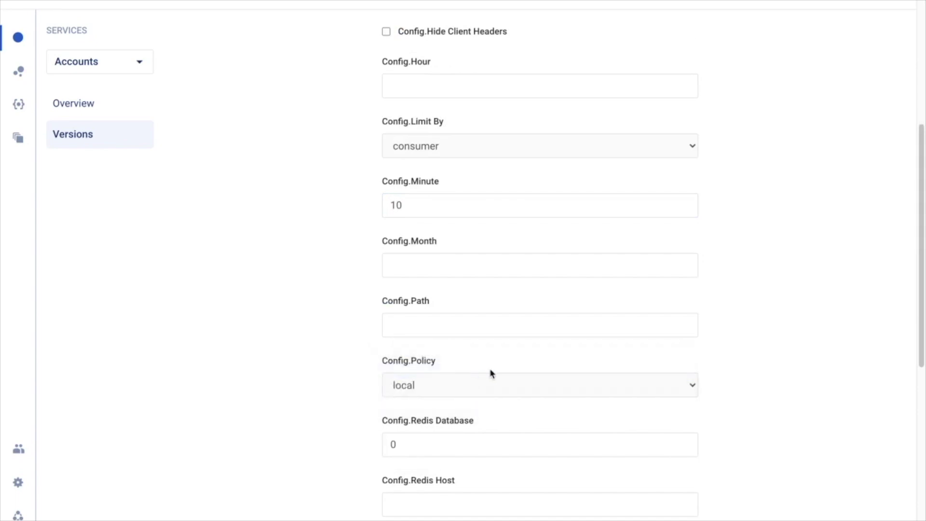
scroll(550, 369, "down", 5)
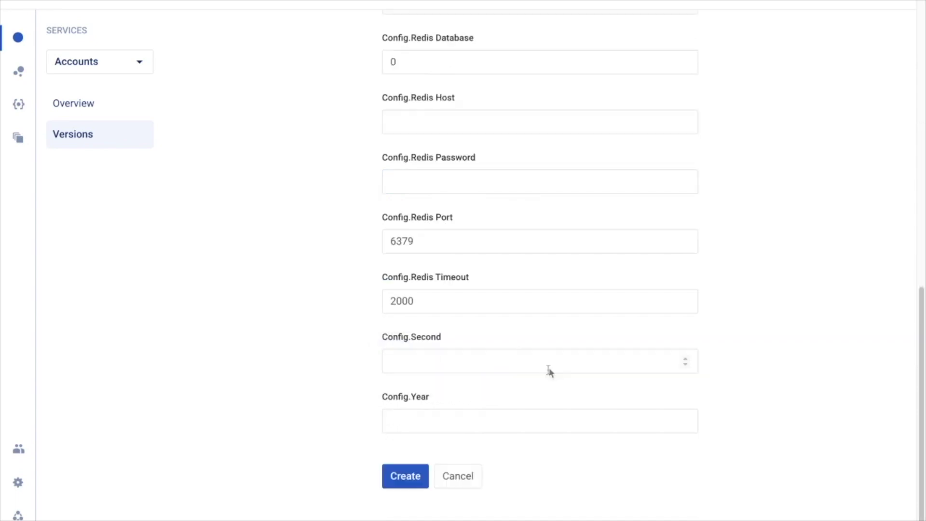
left_click(404, 477)
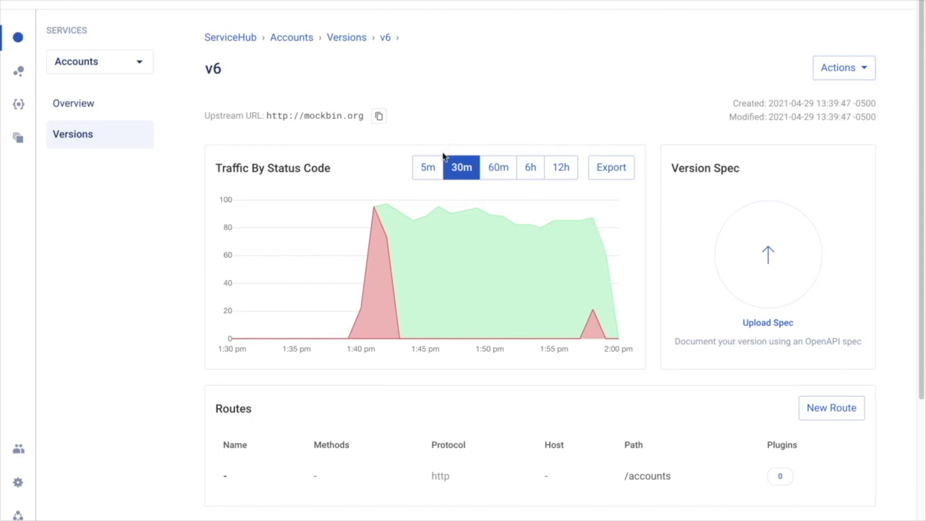
left_click(426, 166)
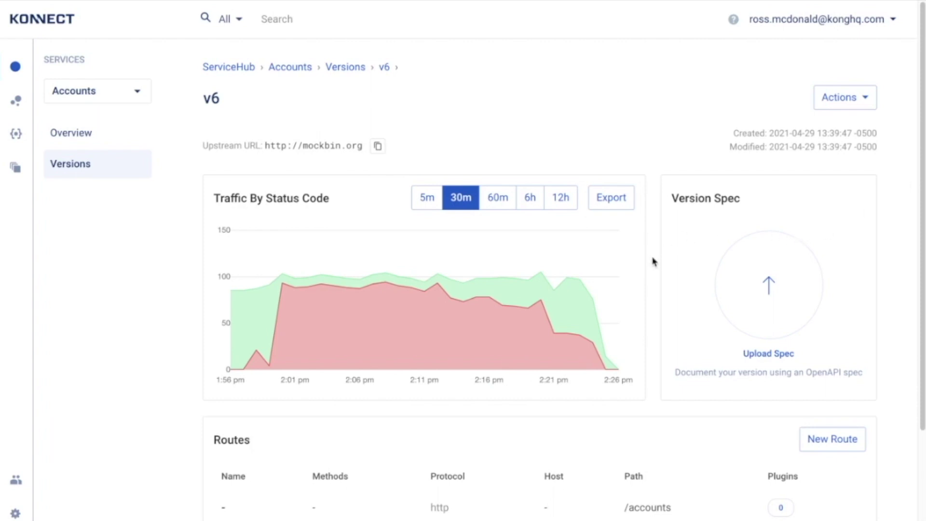
scroll(654, 262, "down", 3)
scroll(654, 262, "down", 2)
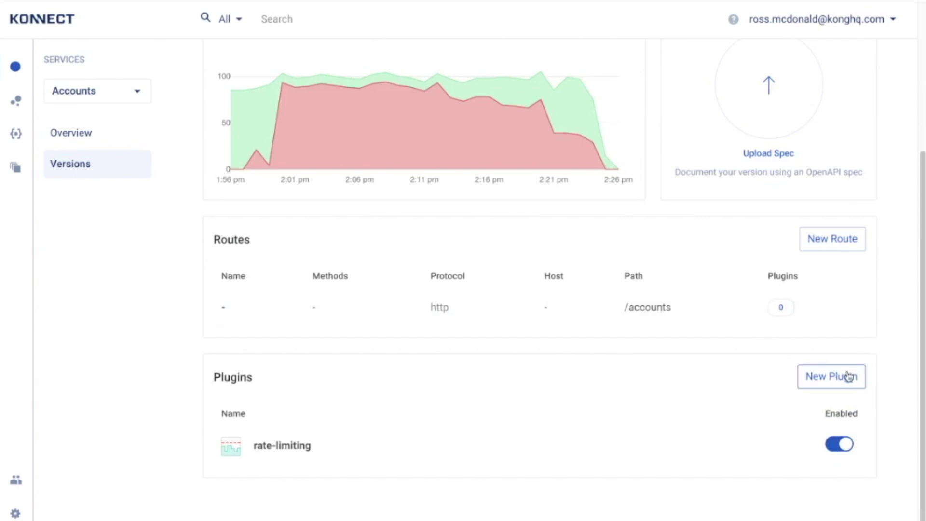
Find Proxy Caching by filtering the plugin catalogue for 'caching' and start configuring it
left_click(848, 377)
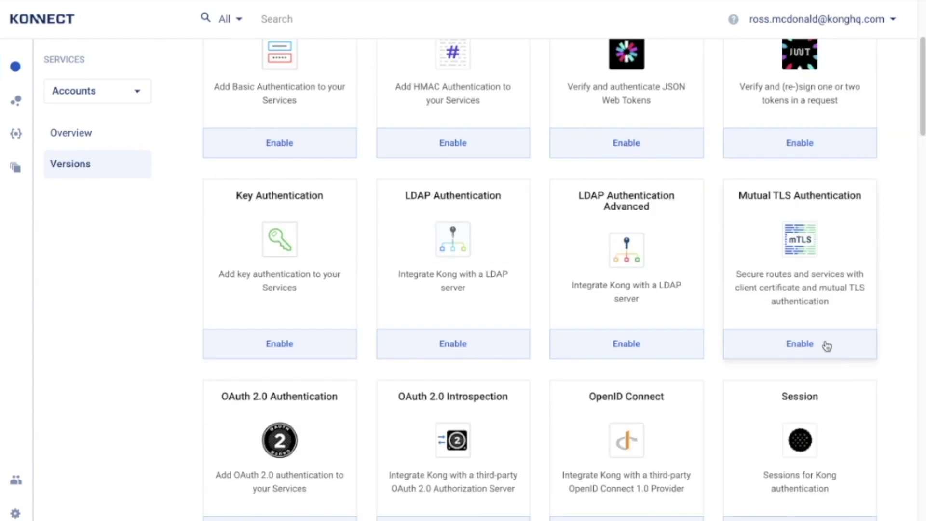
scroll(827, 345, "up", 5)
left_click(803, 122)
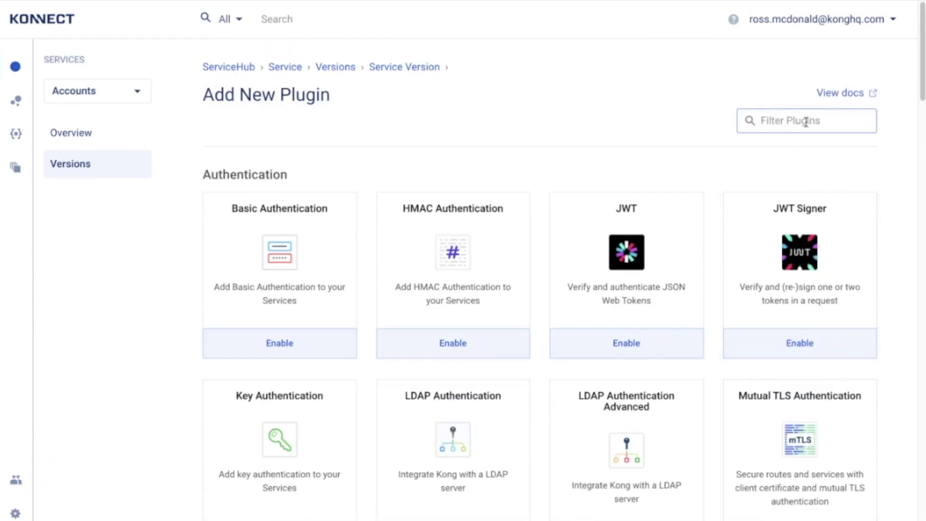
type("cach")
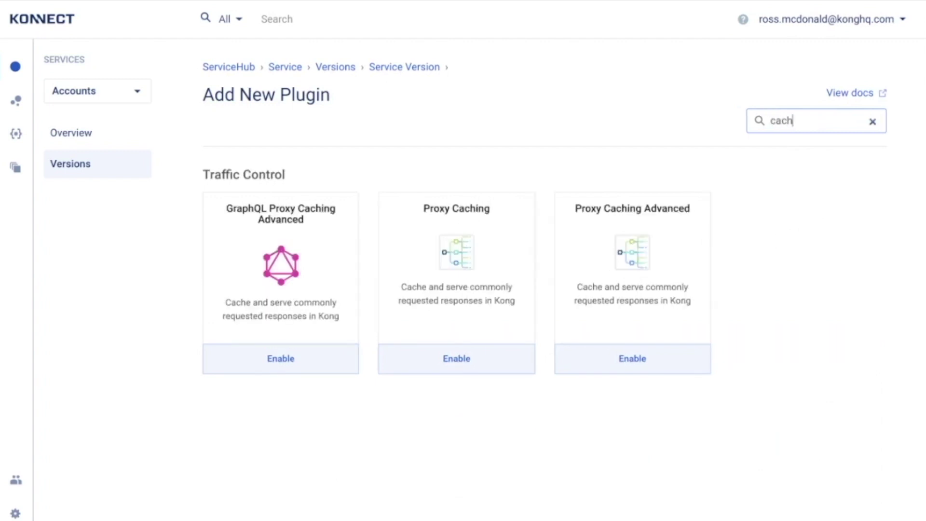
type("ing")
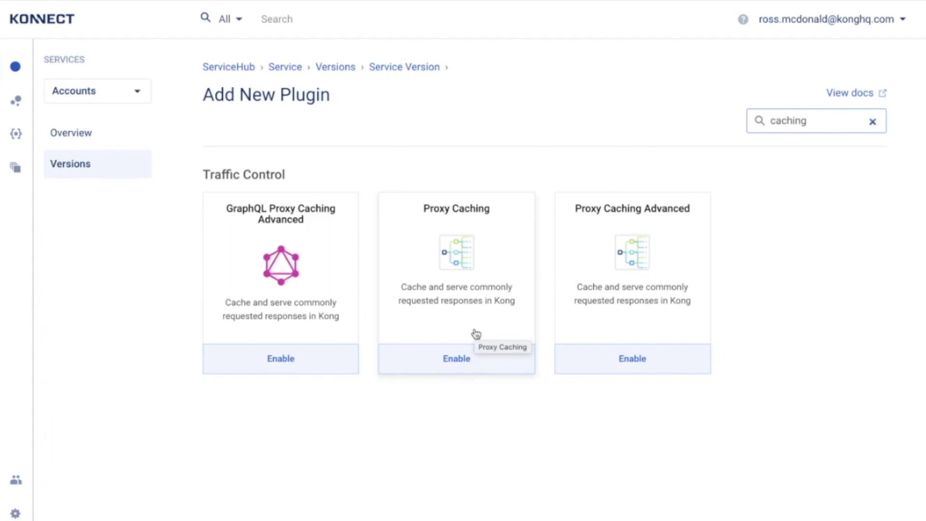
left_click(475, 334)
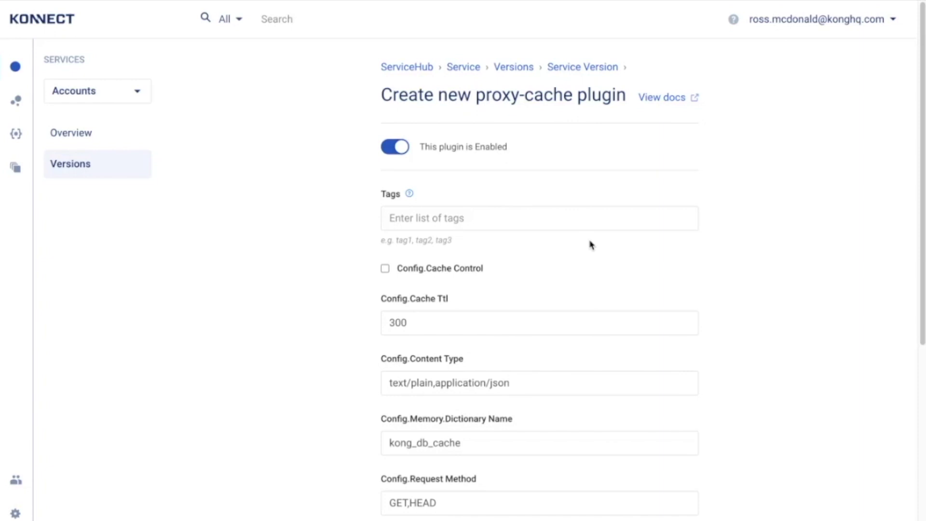
scroll(591, 244, "down", 2)
scroll(591, 242, "down", 2)
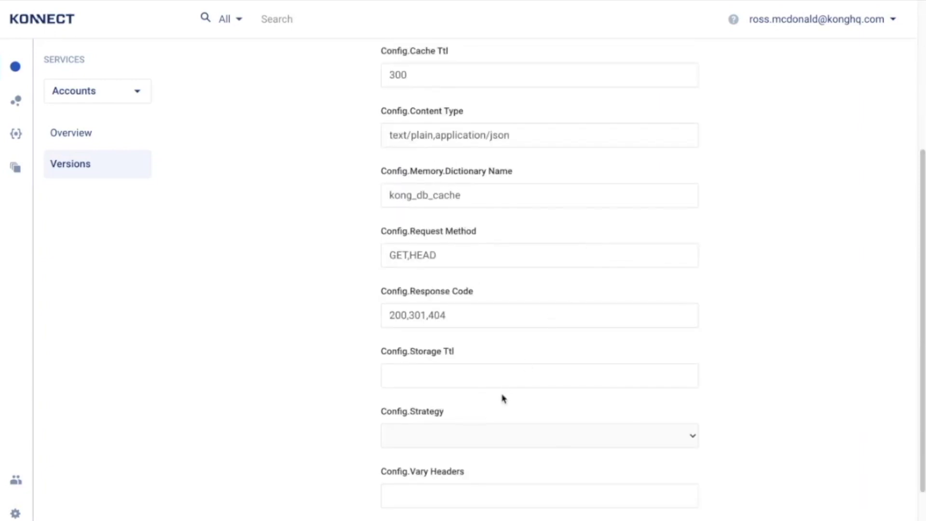
Set the proxy-cache strategy to memory and create the plugin
left_click(488, 439)
left_click(487, 441)
scroll(578, 413, "down", 2)
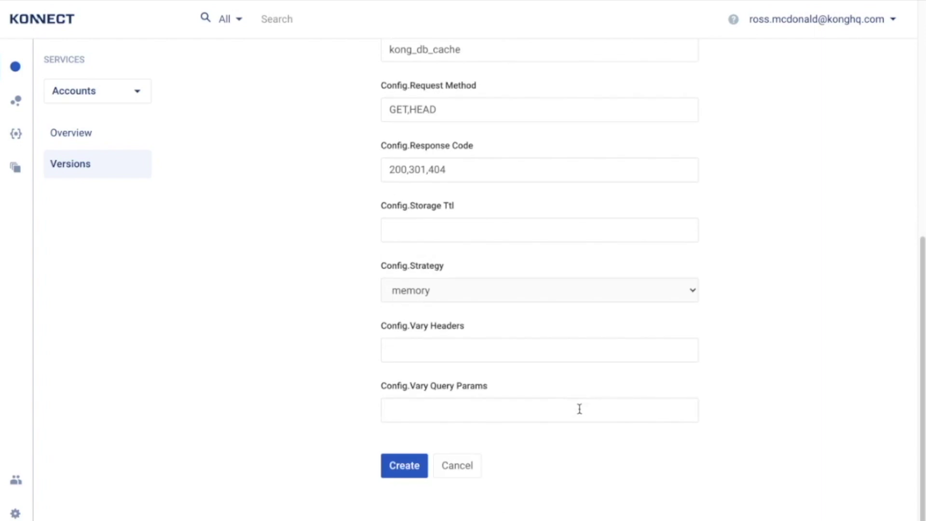
left_click(410, 468)
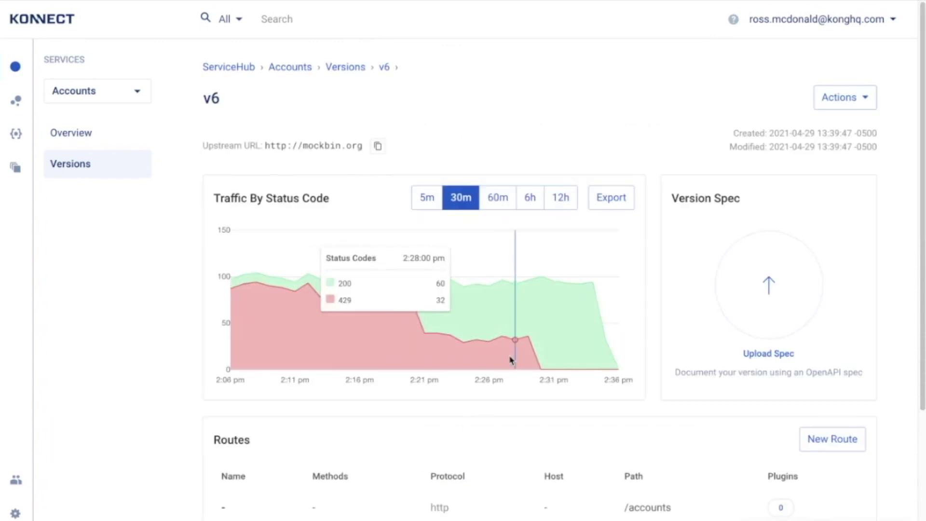
scroll(535, 362, "down", 2)
scroll(537, 357, "down", 2)
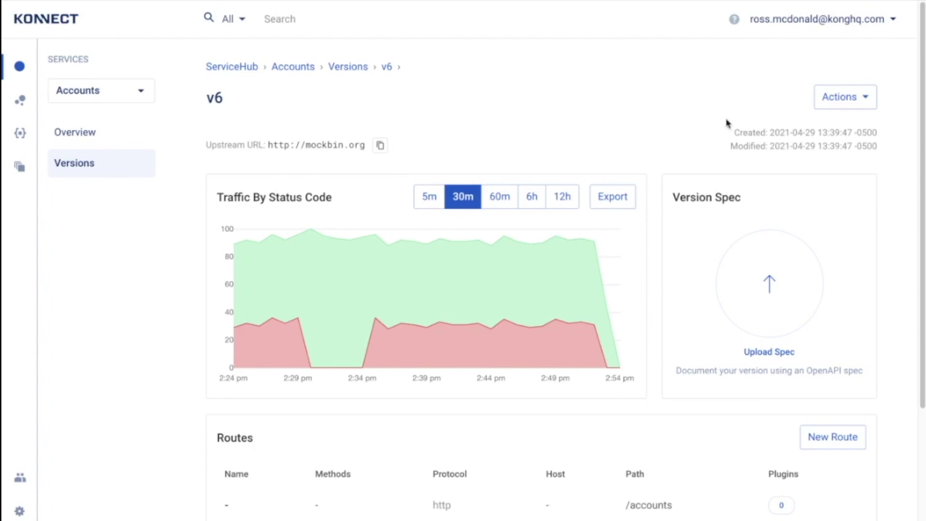
scroll(661, 140, "down", 1)
scroll(676, 147, "down", 1)
scroll(673, 146, "down", 1)
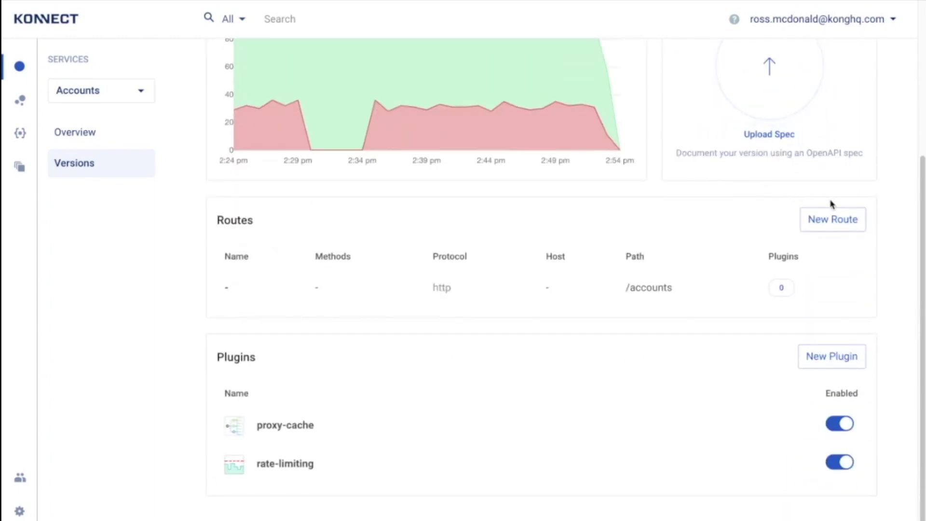
left_click(835, 355)
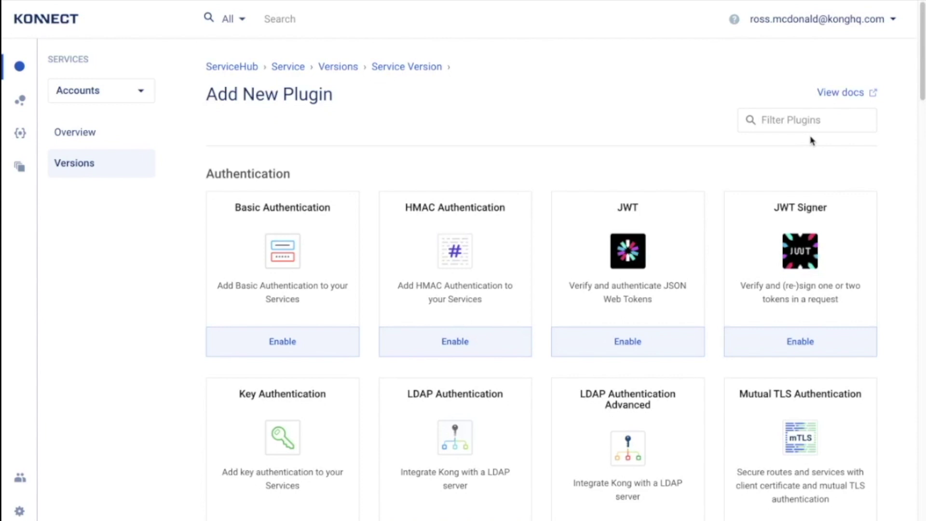
Filter plugins for 'key' and enable Key Authentication on the v6 version
left_click(813, 120)
type("key")
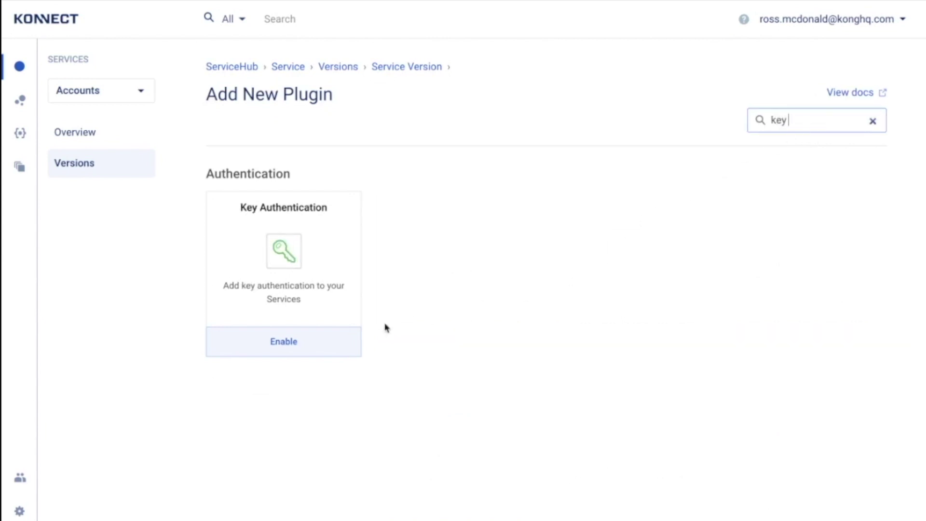
left_click(335, 340)
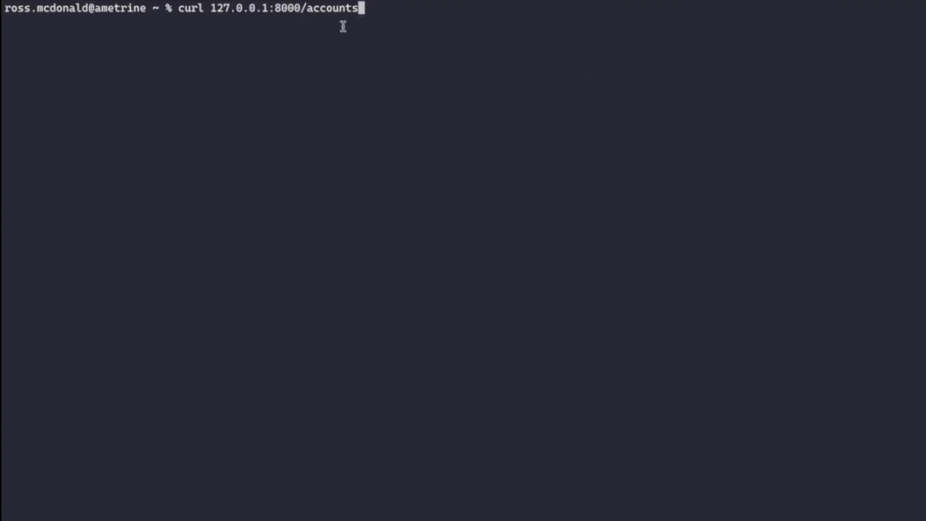
Run curl 127.0.0.1:8000/accounts and get the 'No API key found in request' error
key("Return")
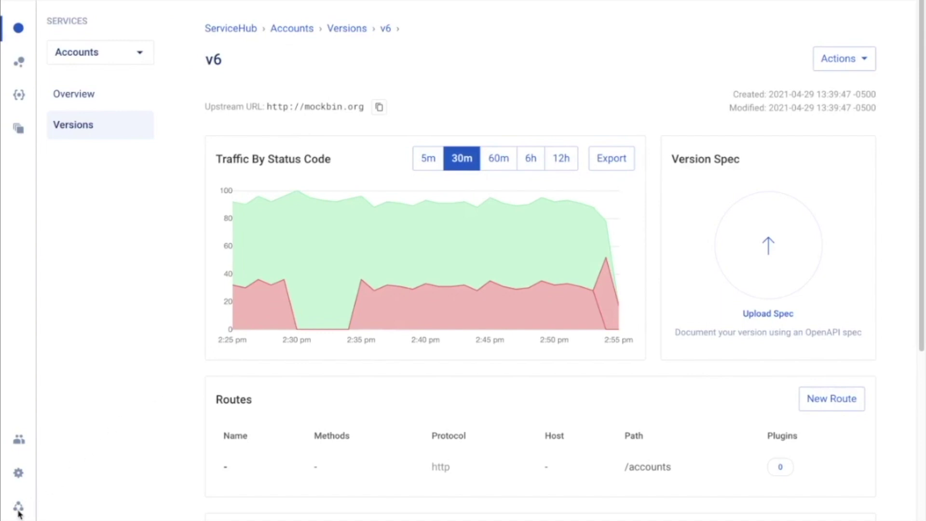
mouse_move(19, 507)
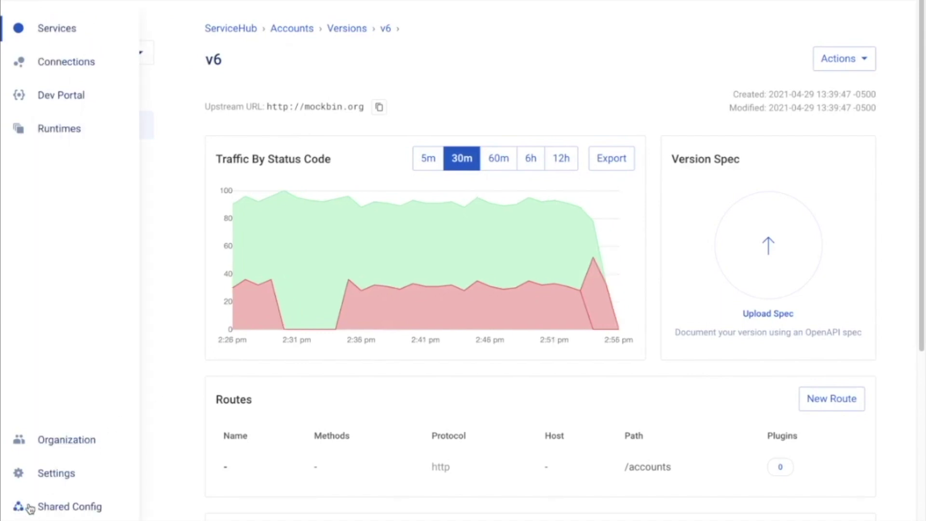
Go to Shared Config's Consumers list and start a new consumer
left_click(30, 509)
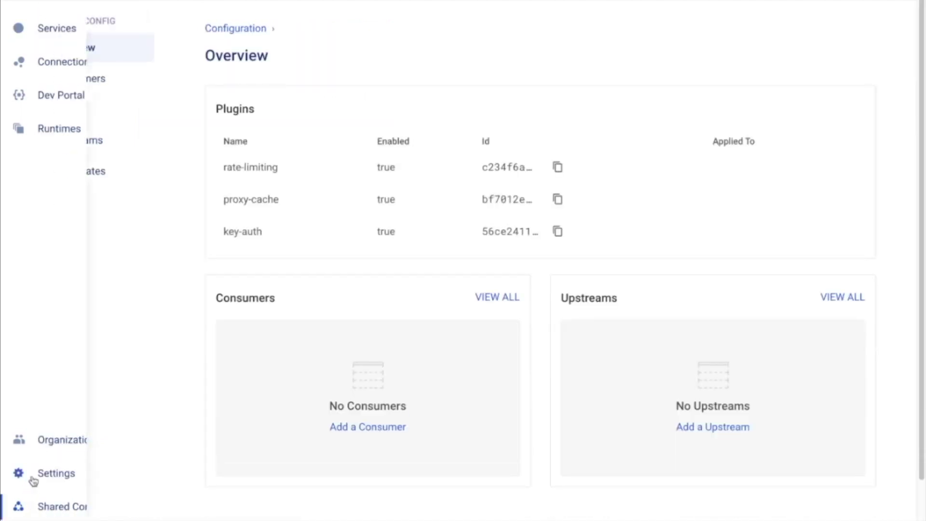
left_click(114, 80)
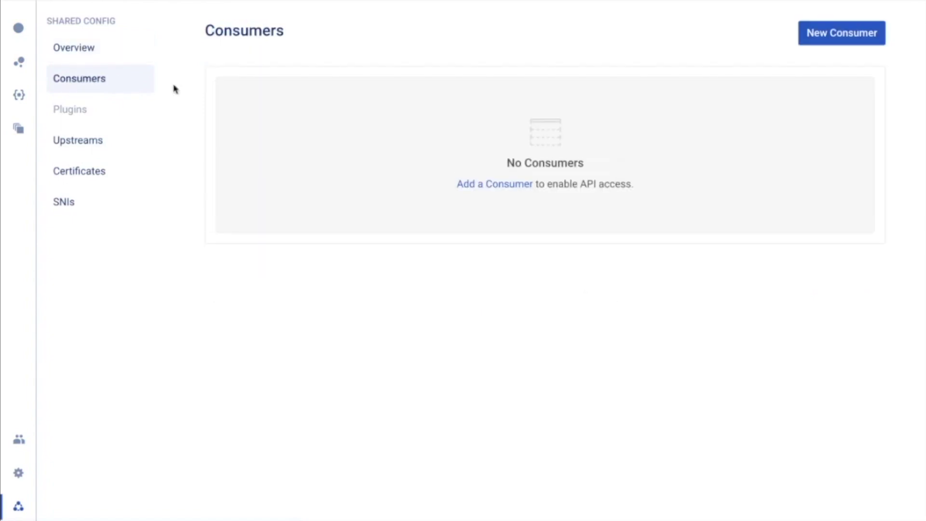
left_click(837, 41)
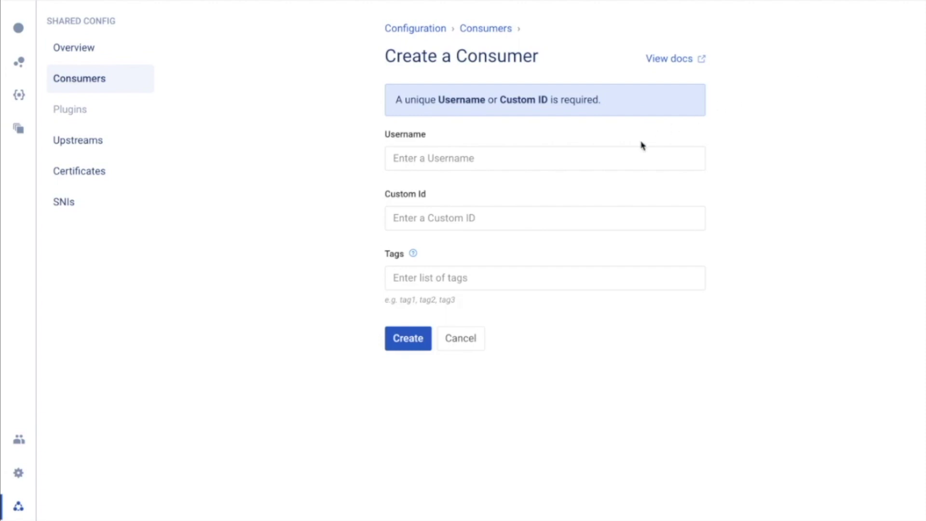
Create a consumer with the username user_A
left_click(488, 158)
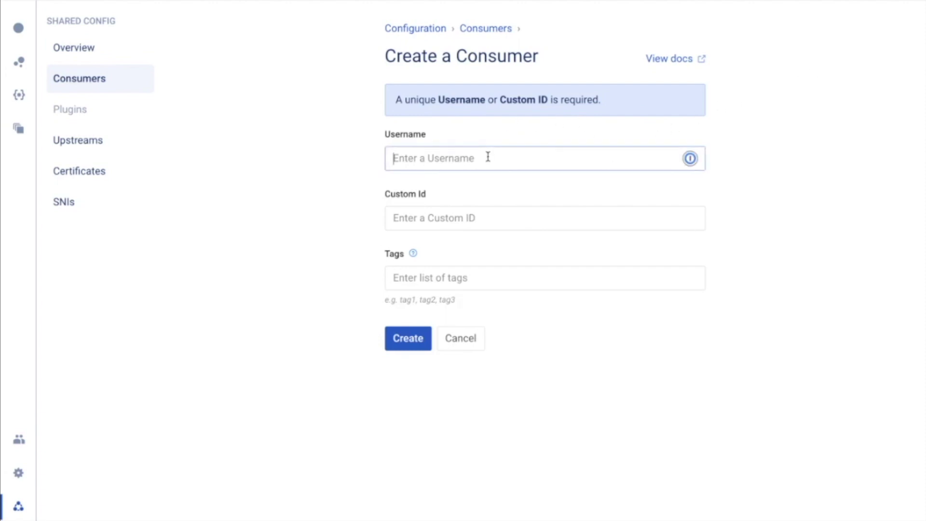
type("user")
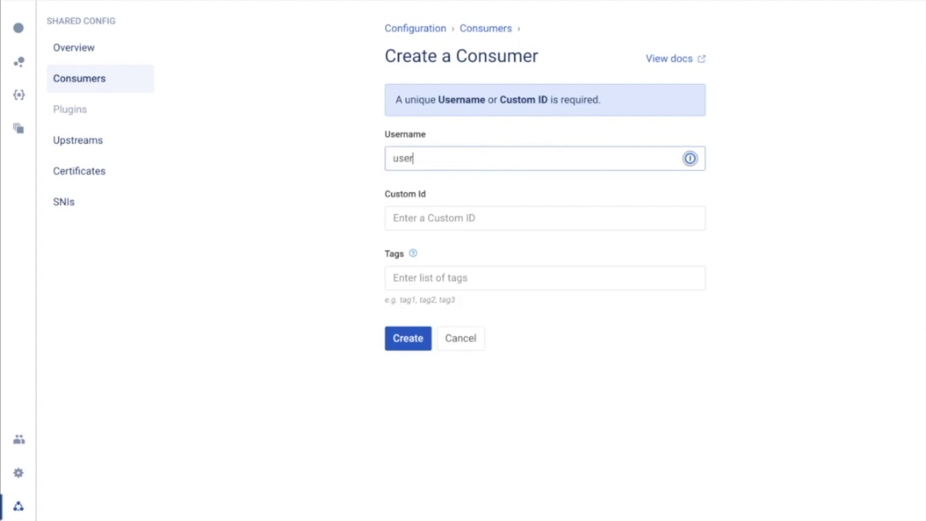
type("_A")
left_click(408, 339)
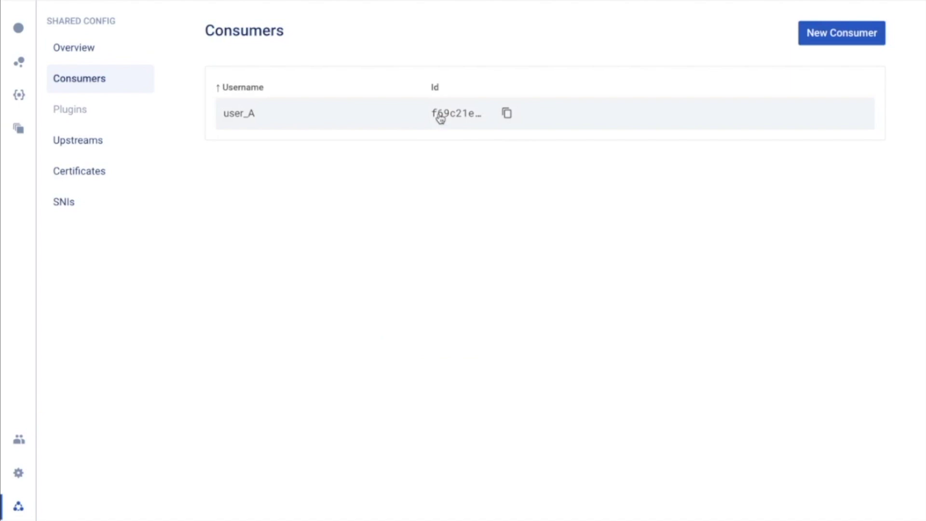
Add a key-auth credential with an auto-generated key to consumer user_A
left_click(255, 120)
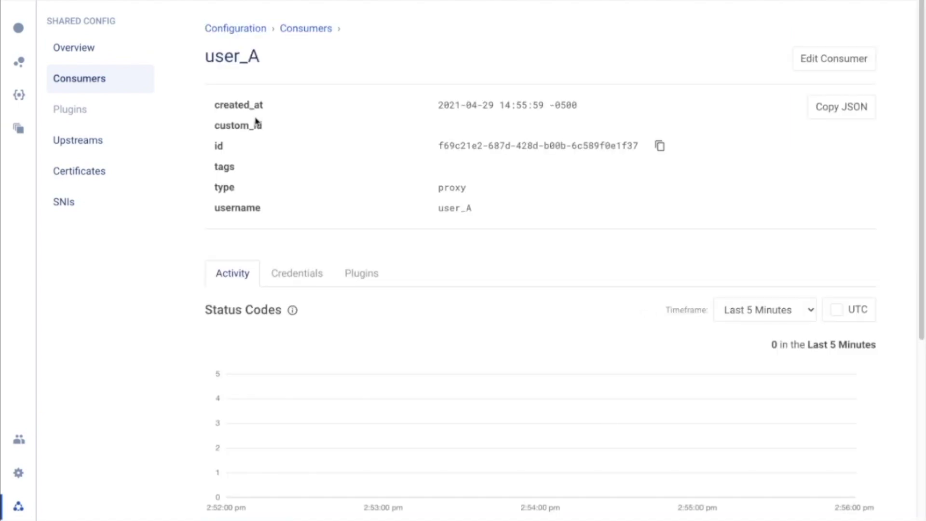
left_click(296, 273)
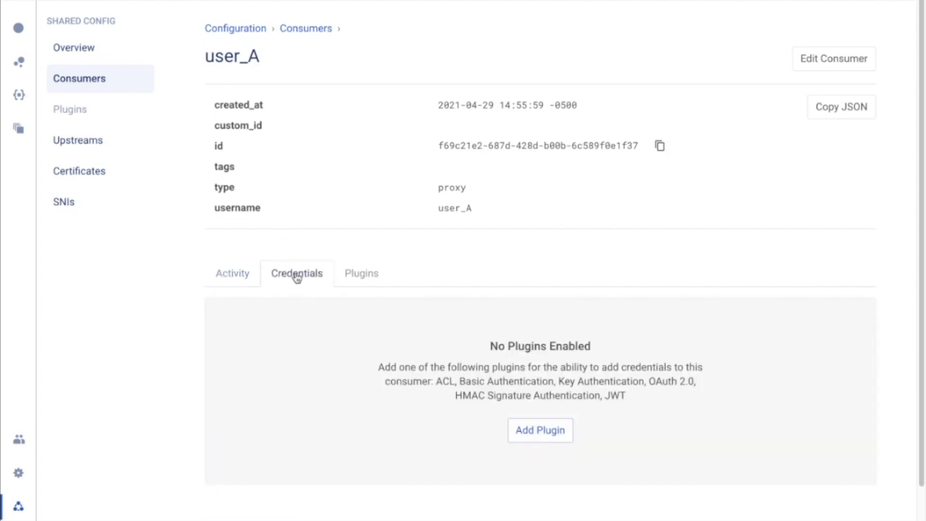
scroll(301, 267, "down", 1)
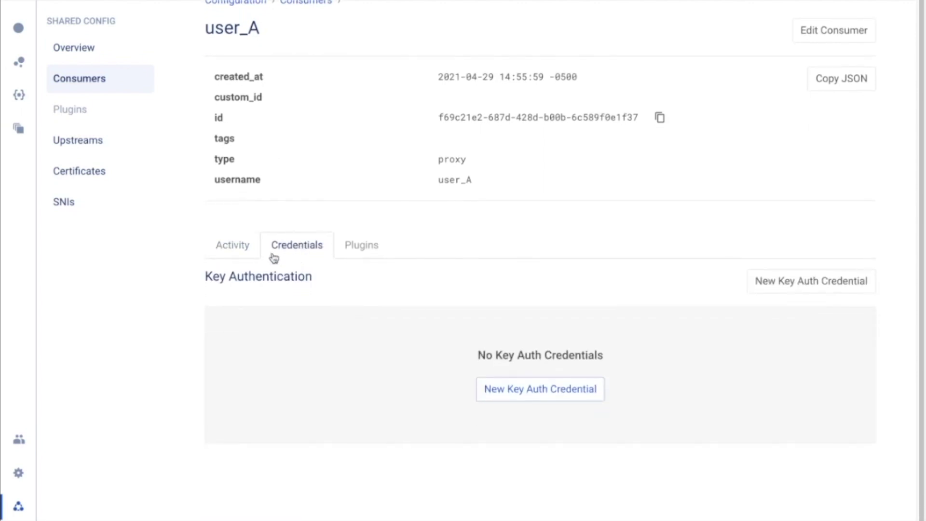
left_click(557, 389)
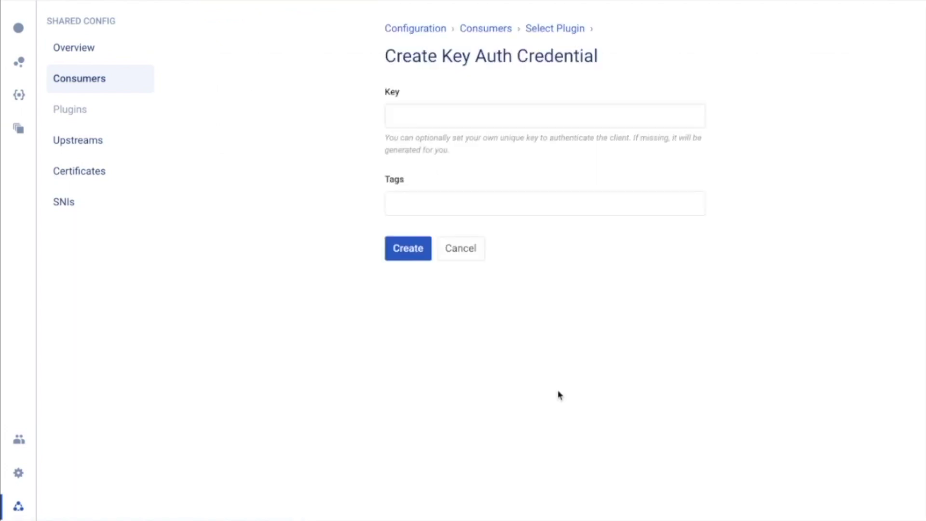
left_click(402, 251)
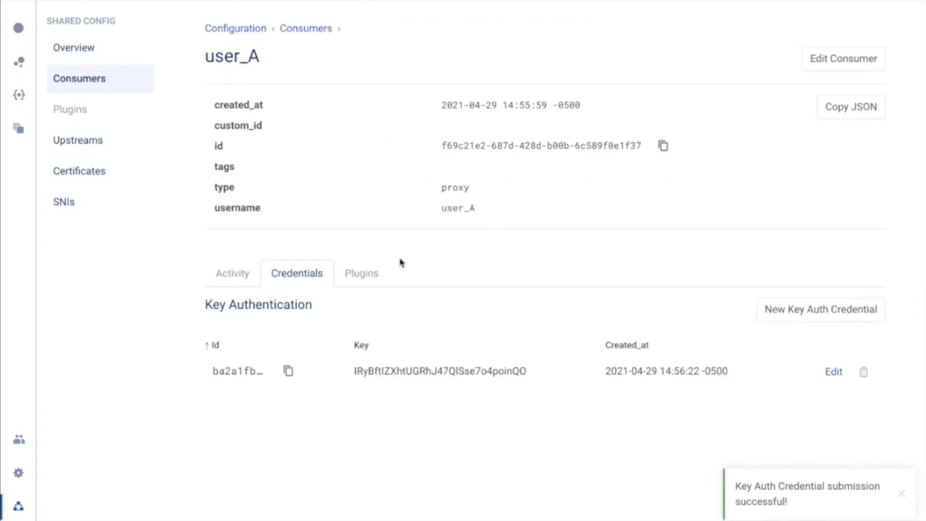
Copy user_A's generated API key to the clipboard
double_click(439, 370)
right_click(438, 371)
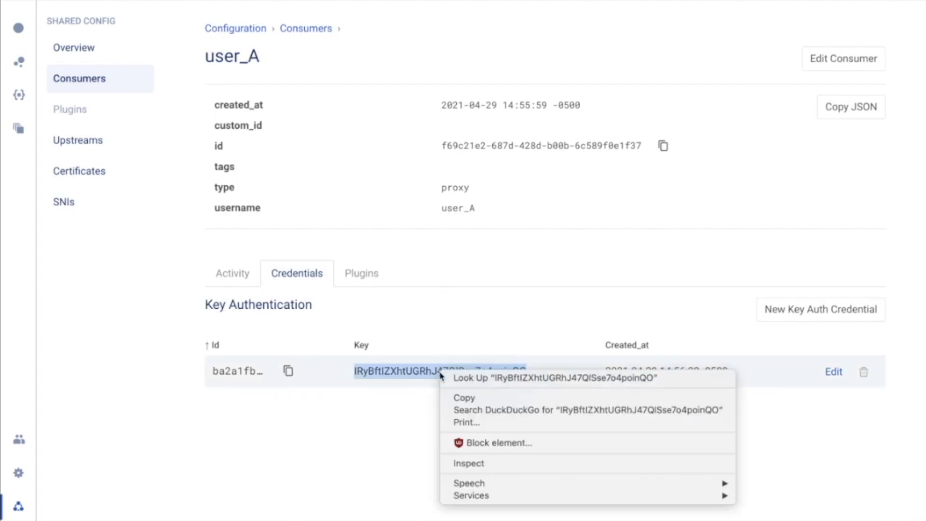
left_click(457, 398)
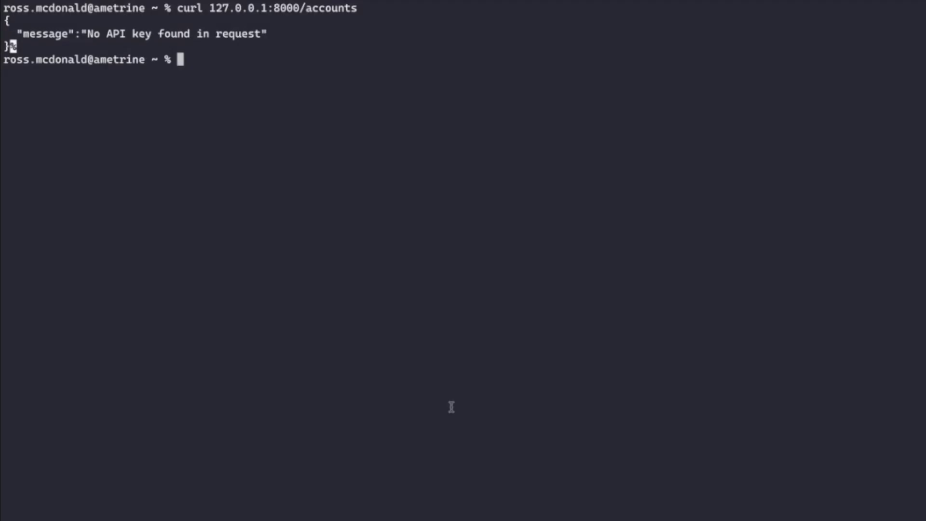
type("curl ")
type("-H")
type(" \"apikey:")
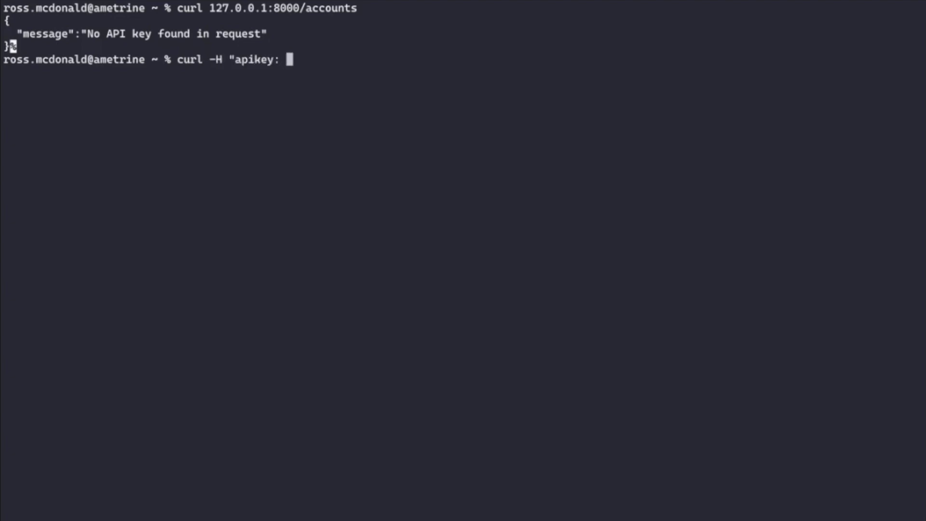
Run curl -H "apikey: <key>" 127.0.0.1:8000/accounts with user_A's pasted key
key("super+v")
type("\"")
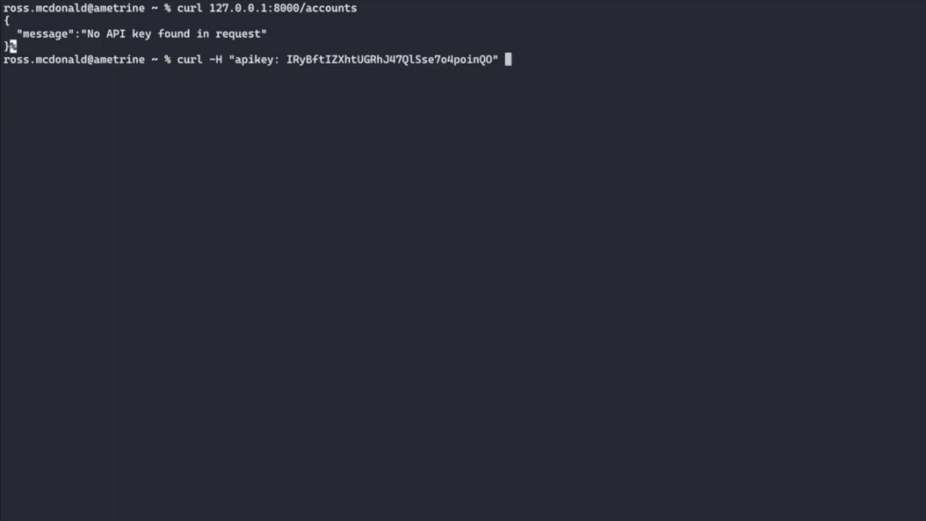
type(" 127.")
key("Right")
left_click_drag(210, 59, 656, 60)
left_click(496, 61)
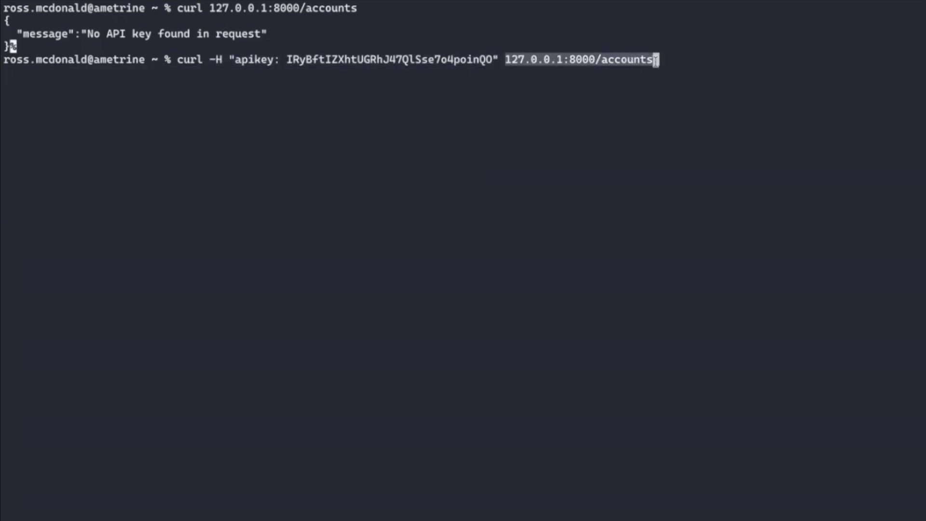
key("Return")
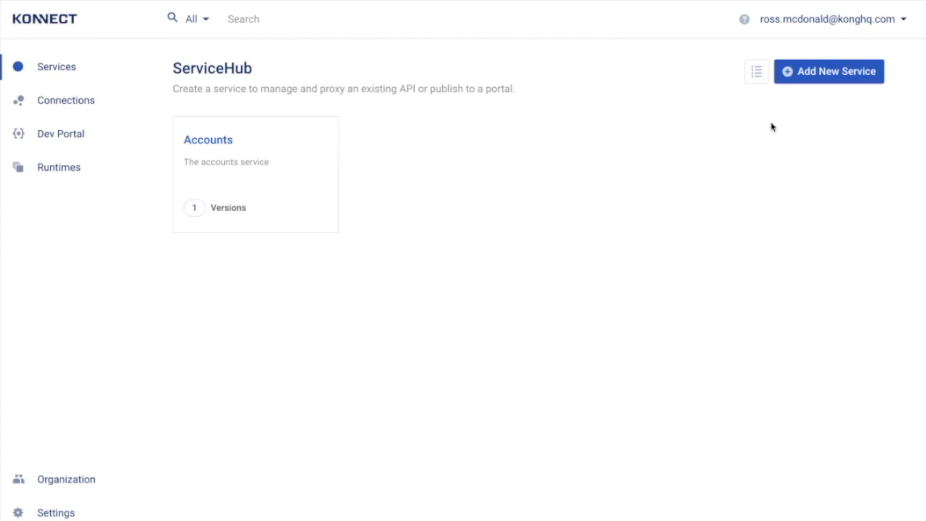
Choose Publish to Portal from the Accounts service's Actions menu
left_click(230, 151)
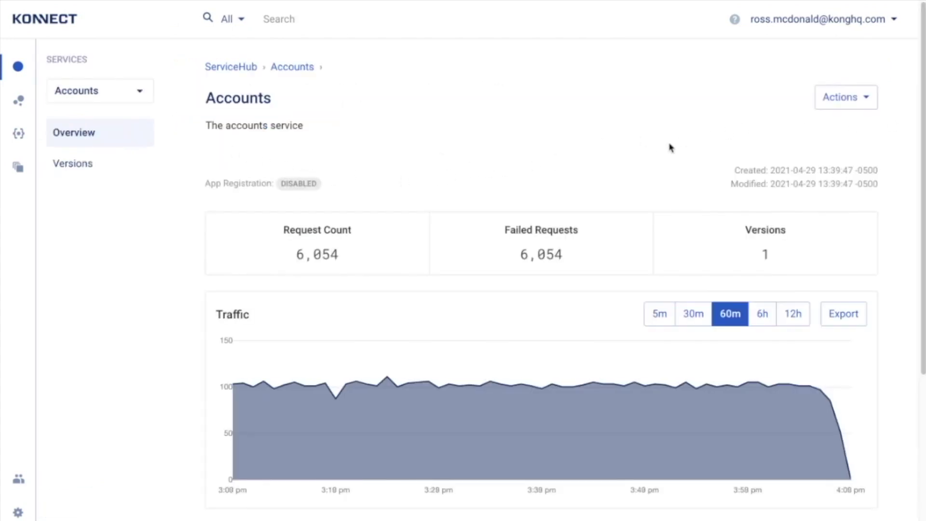
left_click(836, 105)
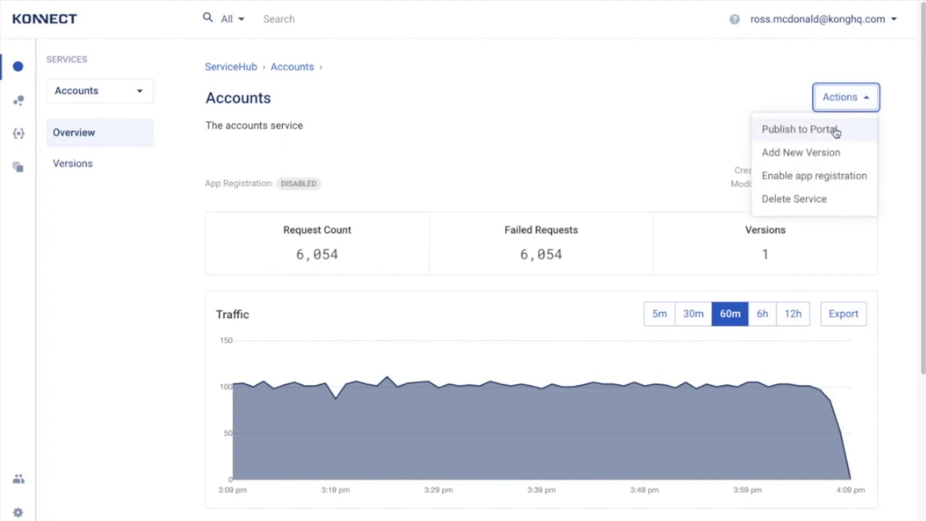
left_click(836, 131)
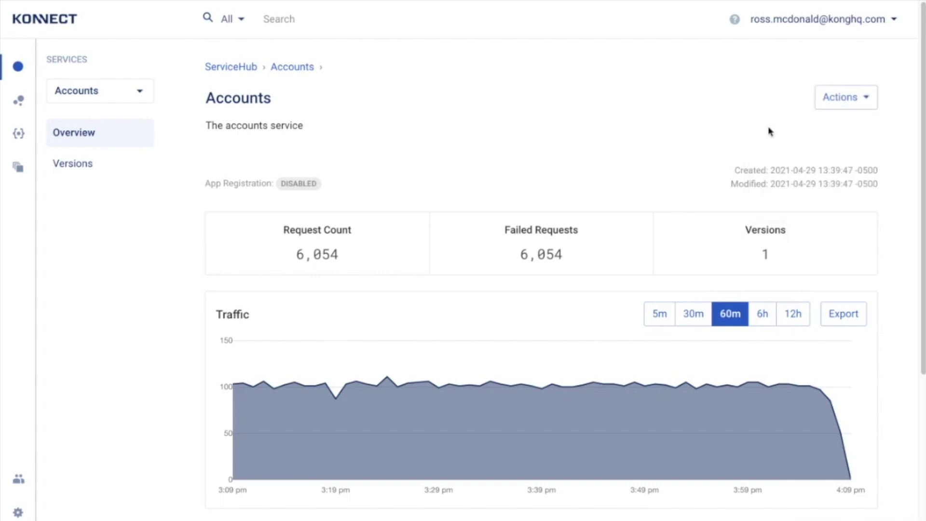
mouse_move(18, 133)
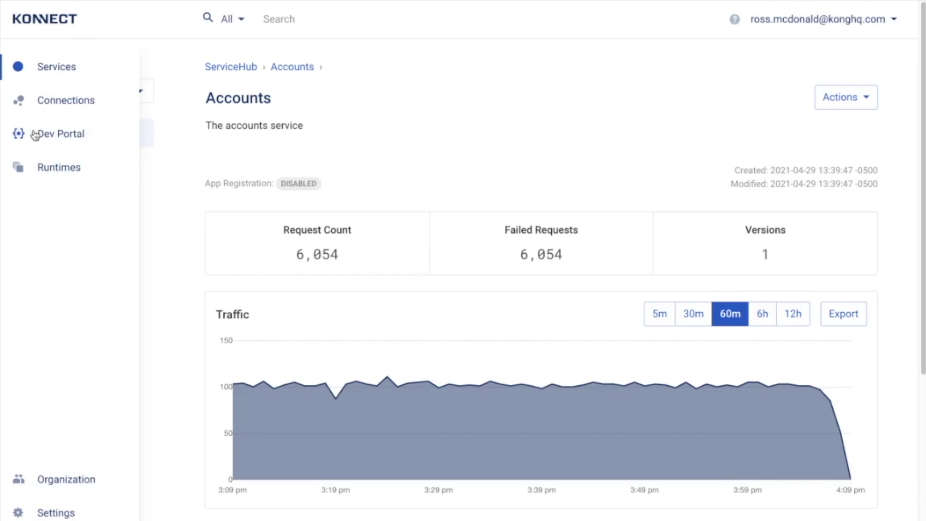
Confirm Accounts appears under Dev Portal's Published Services, then open the Portal URL
left_click(35, 135)
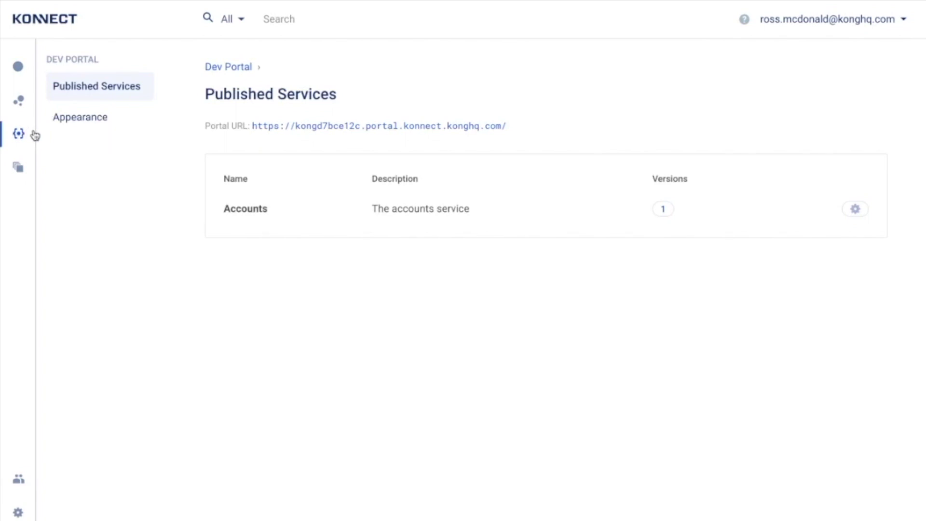
left_click(71, 124)
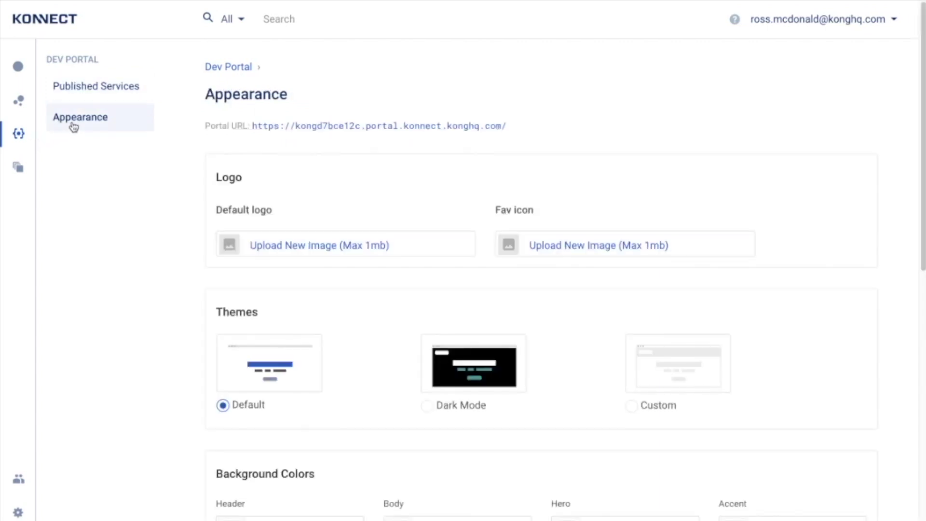
scroll(309, 249, "down", 8)
scroll(310, 251, "up", 5)
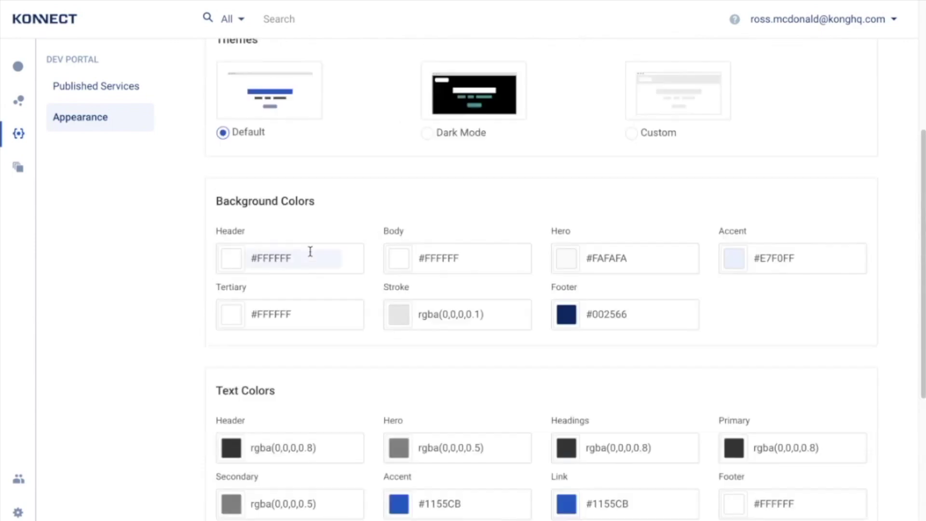
scroll(309, 251, "up", 2)
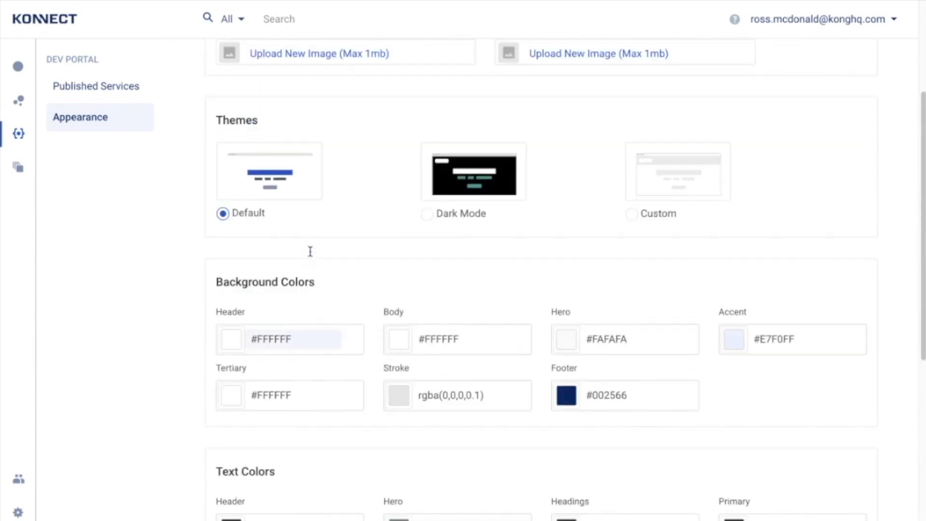
left_click(124, 99)
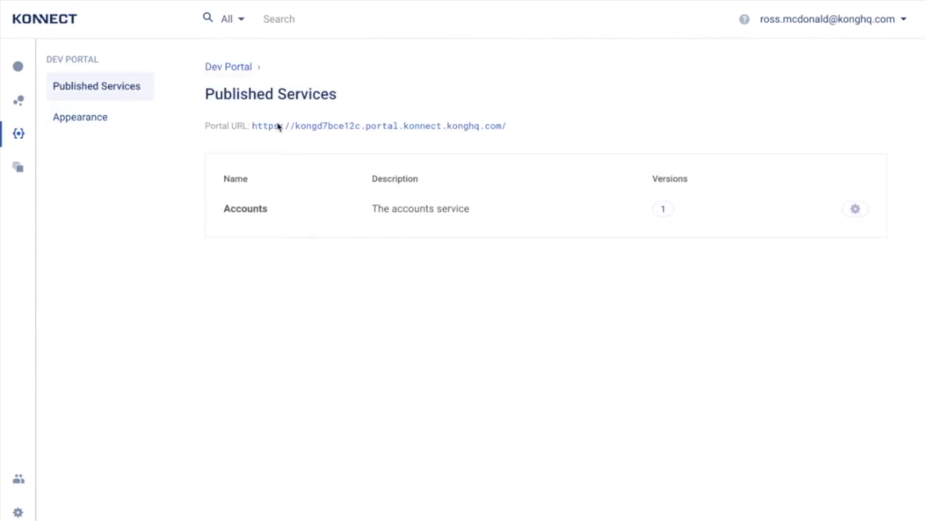
left_click(357, 127)
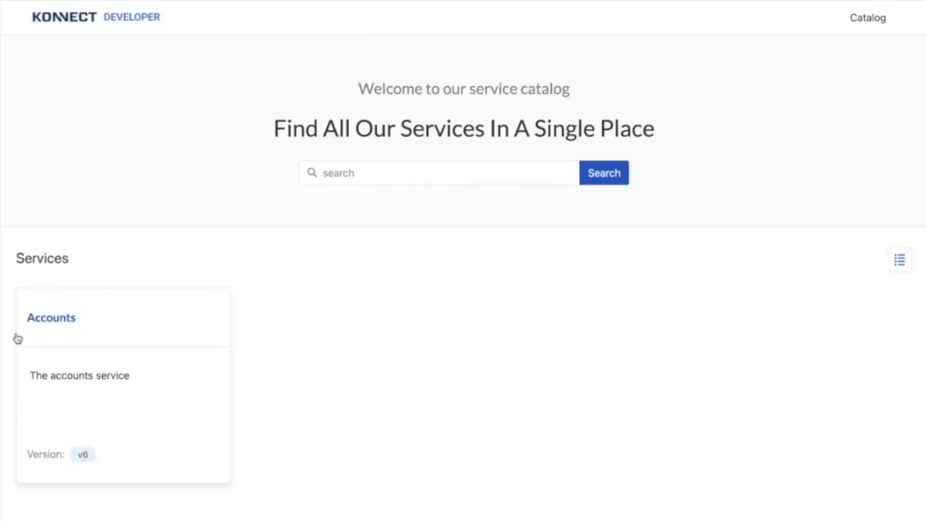
Open the Accounts v6 reference's 'Perform verification for an account holder' endpoint with Try it out enabled
left_click(49, 361)
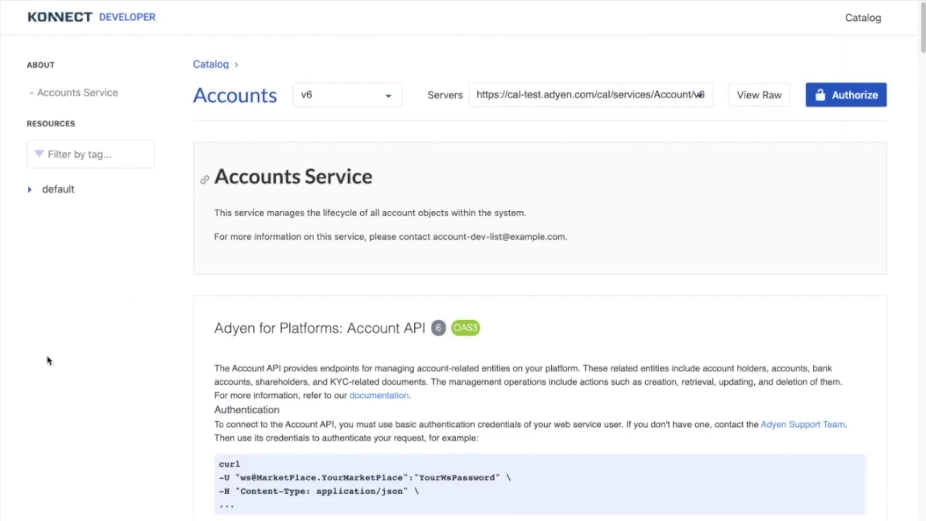
left_click(41, 190)
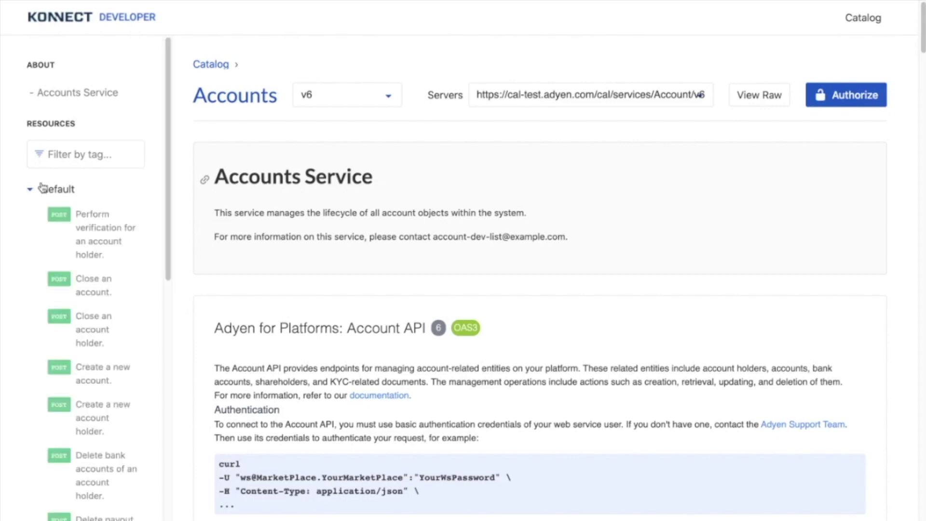
left_click(80, 223)
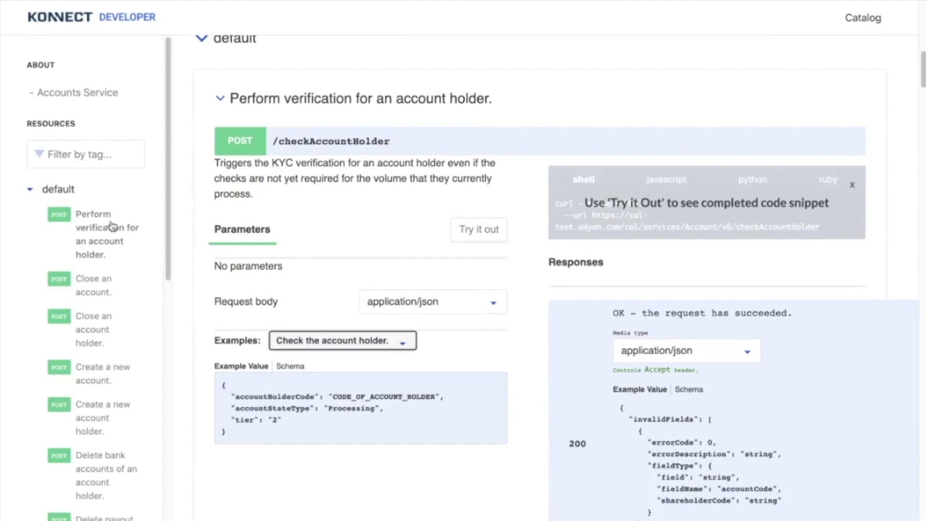
left_click(479, 229)
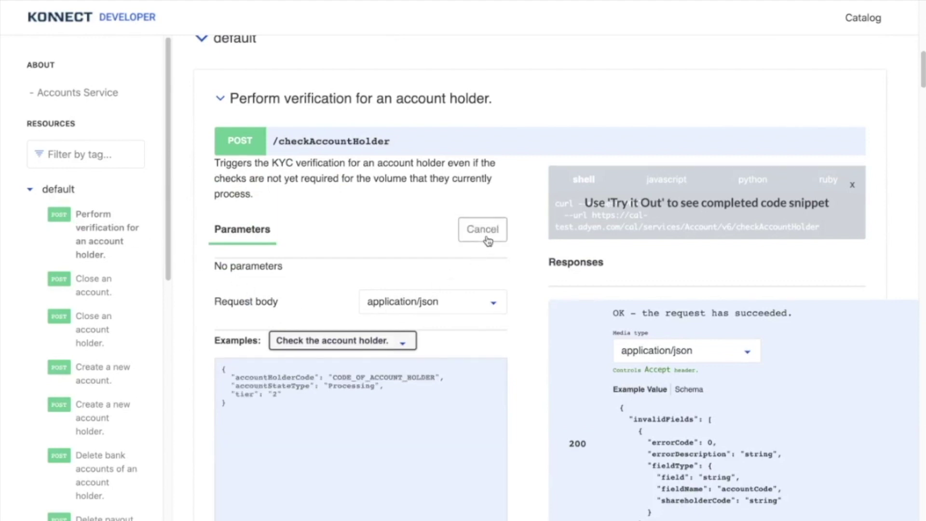